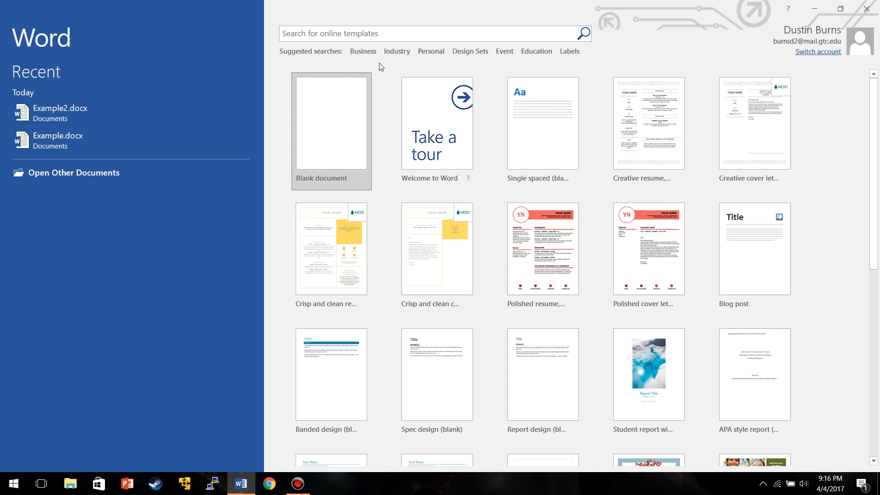
Create a new blank document.
{"action": "left_click", "coordinate": [336, 99]}
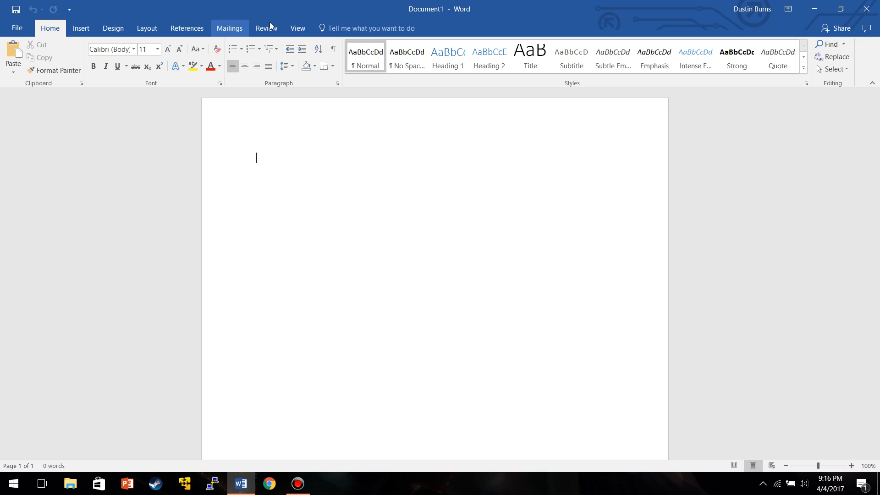
Browse through the ribbon tabs to see the available commands.
{"action": "left_click", "coordinate": [86, 27]}
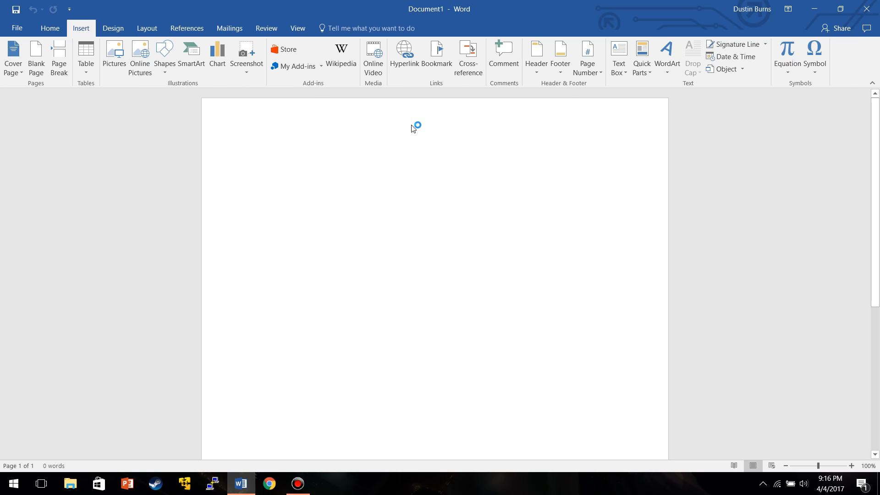
{"action": "left_click", "coordinate": [561, 82]}
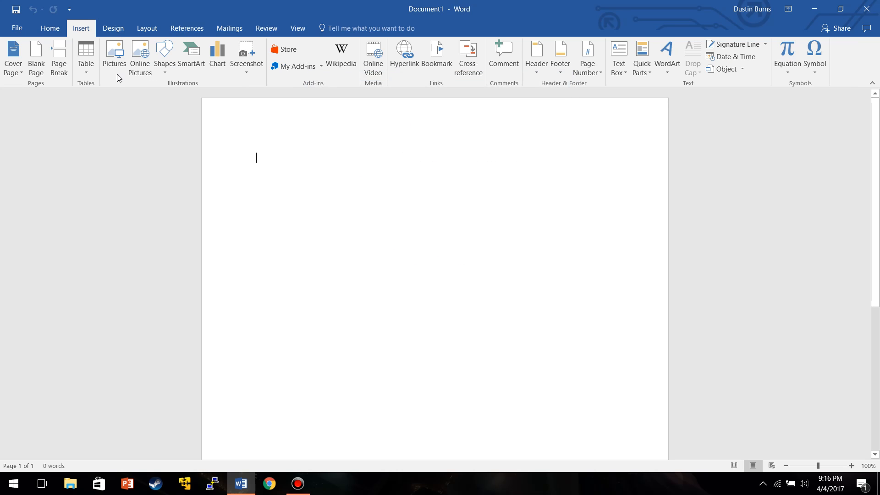
{"action": "left_click", "coordinate": [112, 28]}
{"action": "left_click", "coordinate": [147, 24]}
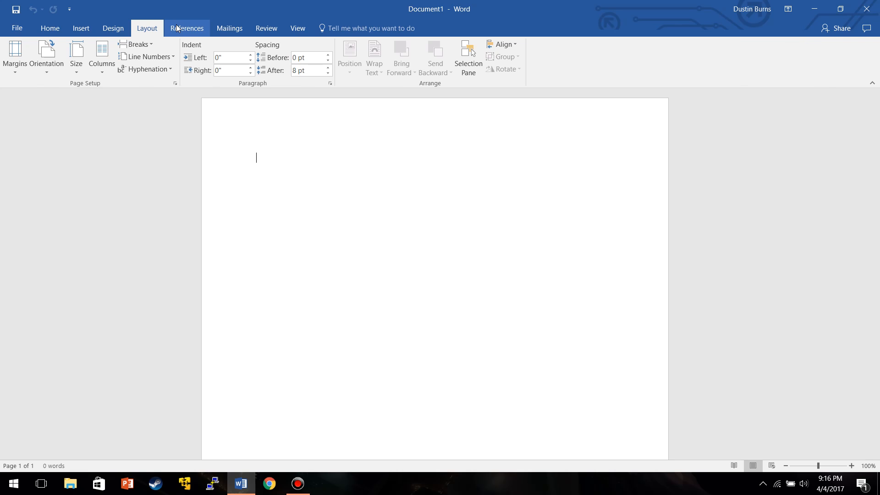
{"action": "left_click", "coordinate": [193, 27]}
{"action": "left_click", "coordinate": [229, 28]}
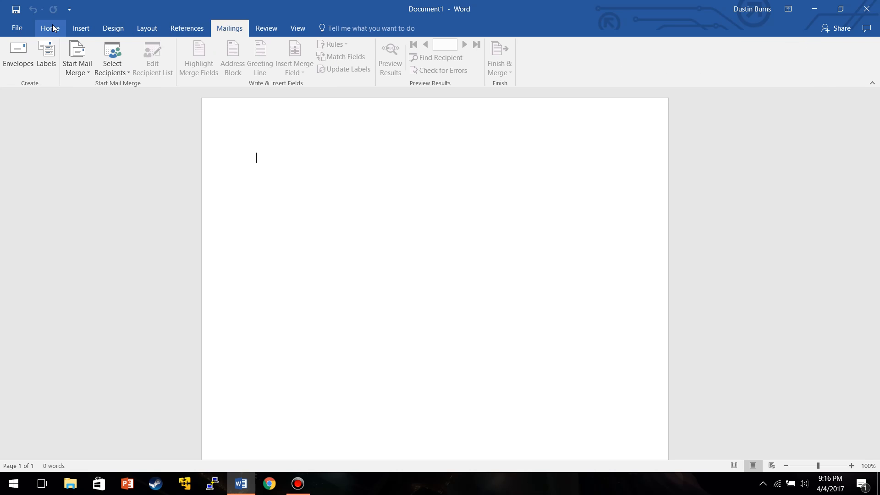
{"action": "left_click", "coordinate": [55, 28]}
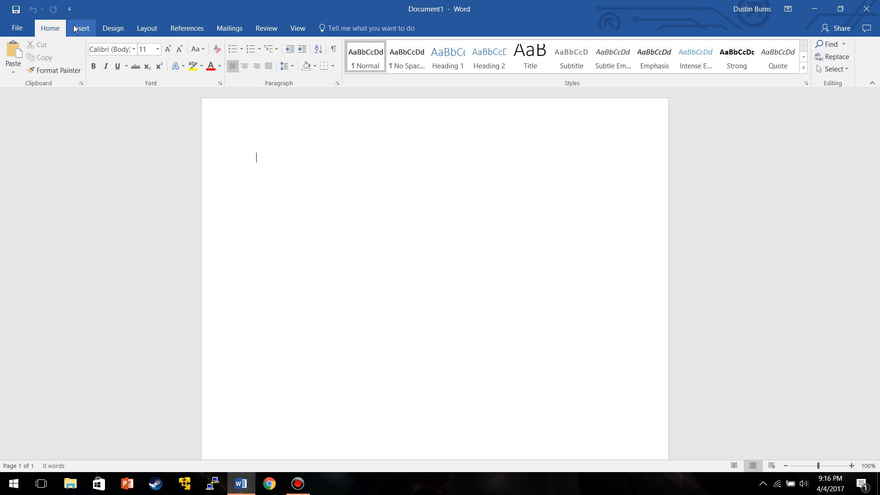
{"action": "left_click", "coordinate": [75, 27]}
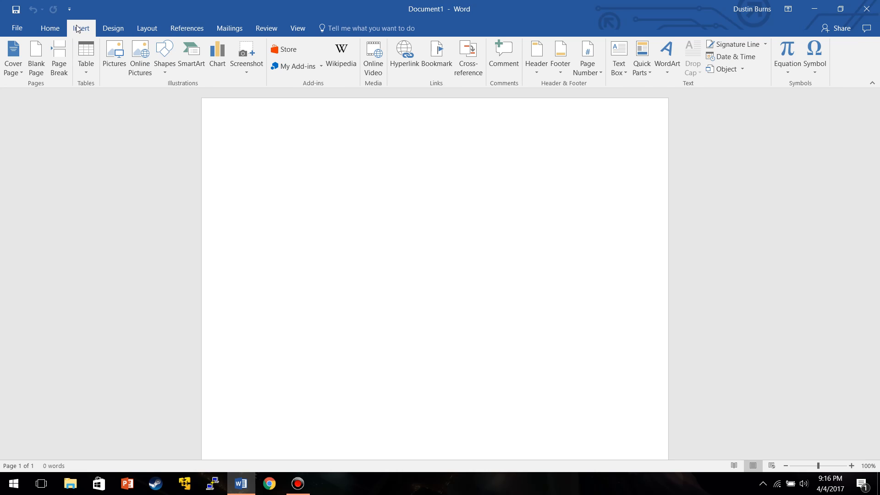
{"action": "left_click", "coordinate": [143, 29]}
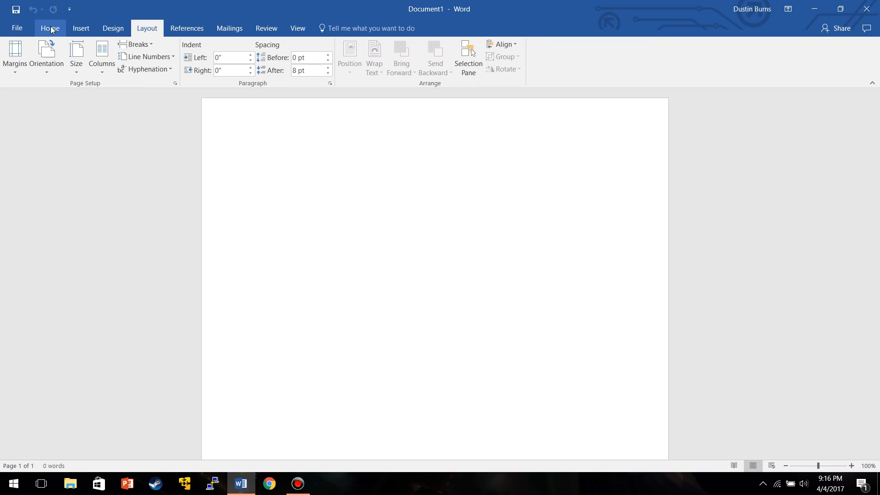
{"action": "left_click", "coordinate": [50, 29]}
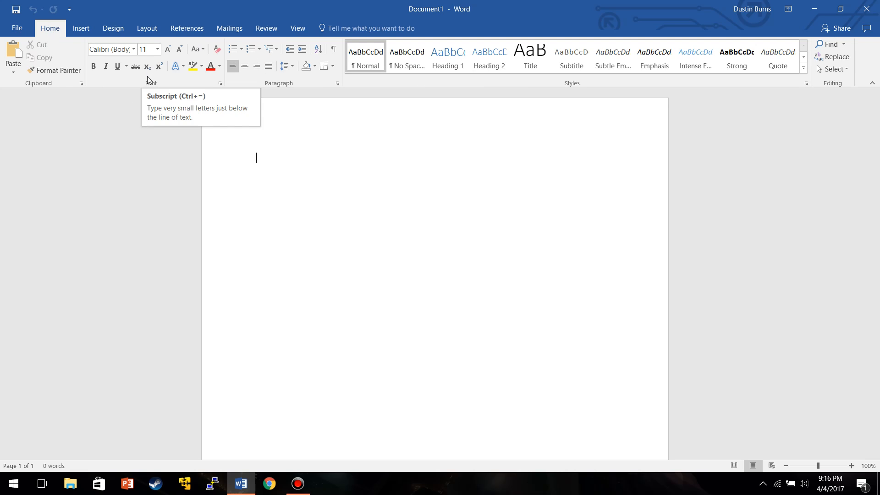
Set the font to Times New Roman and the font size to 12.
{"action": "left_click", "coordinate": [133, 49]}
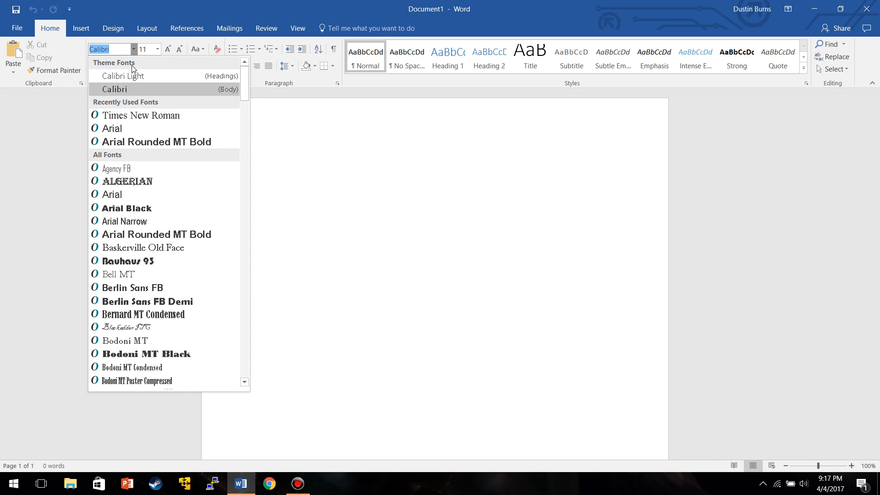
{"action": "left_click", "coordinate": [120, 117]}
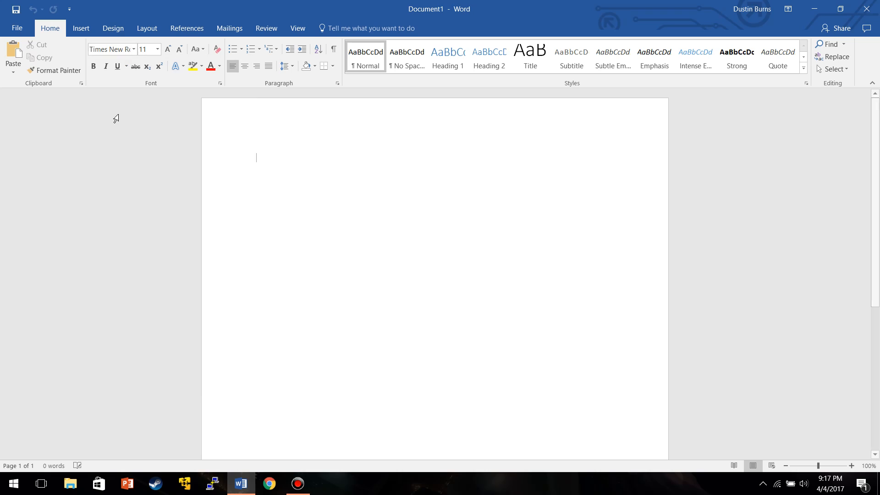
{"action": "left_click", "coordinate": [157, 49]}
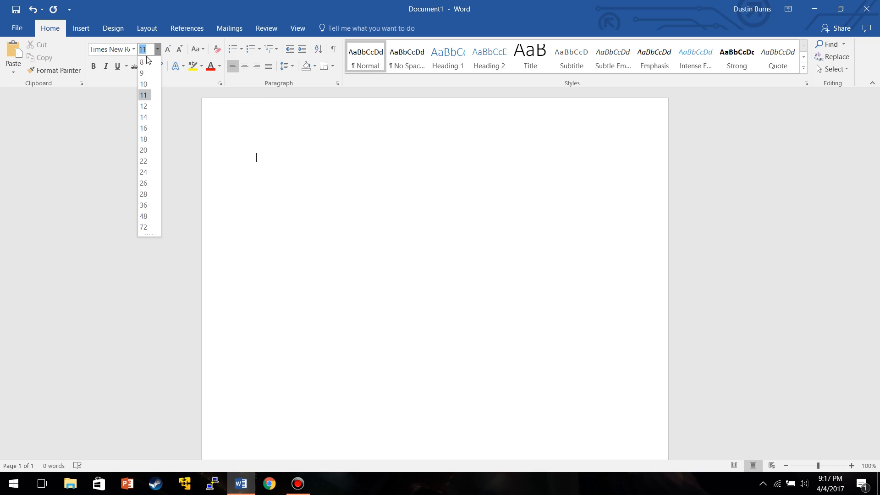
{"action": "left_click", "coordinate": [144, 106]}
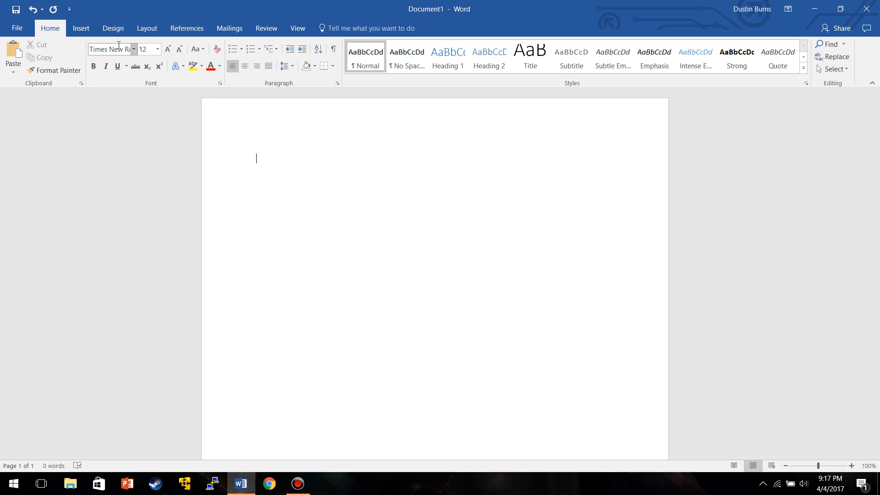
Enter Arial as the font, then reselect Times New Roman.
{"action": "left_click", "coordinate": [102, 52]}
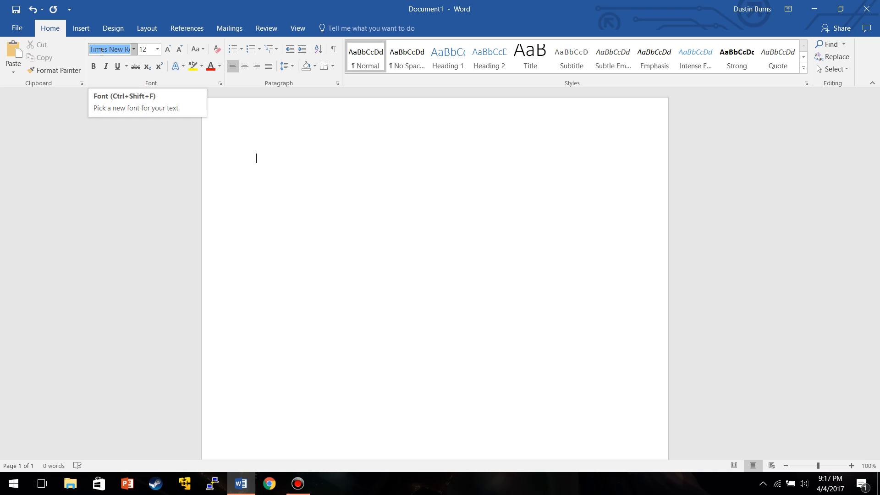
{"action": "type", "text": "Arial"}
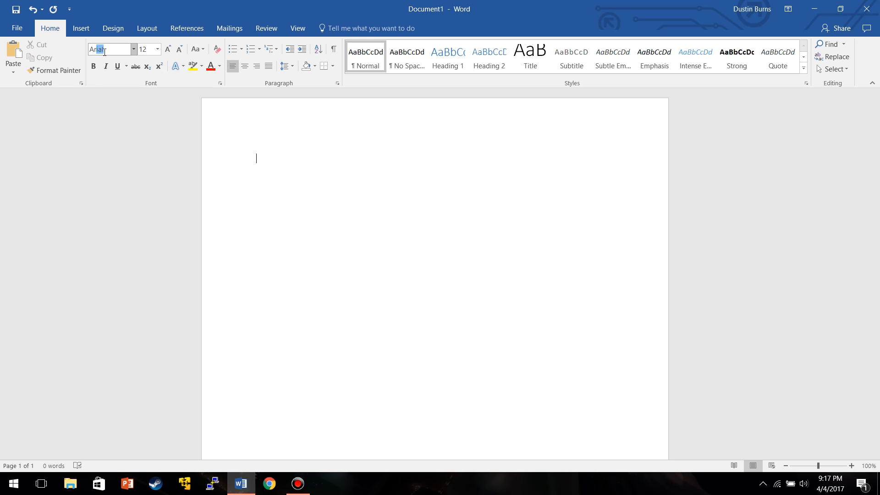
{"action": "left_click", "coordinate": [136, 51]}
{"action": "left_click", "coordinate": [122, 116]}
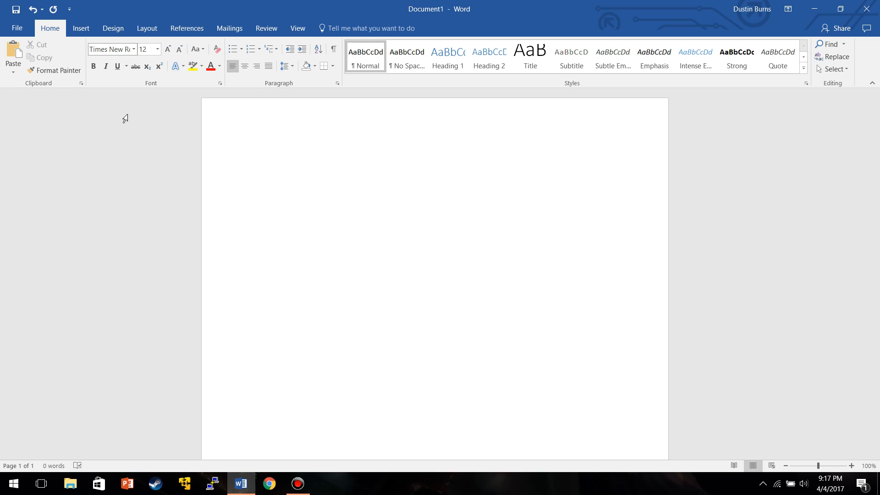
Enter a font size of 8.5, then set the size back to 12.
{"action": "left_click", "coordinate": [149, 48]}
{"action": "type", "text": "8"}
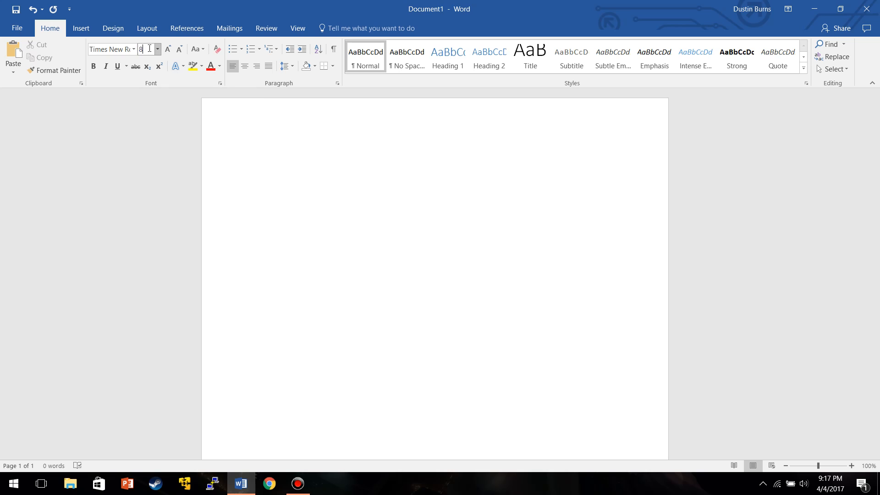
{"action": "type", "text": ".5"}
{"action": "left_click", "coordinate": [147, 153]}
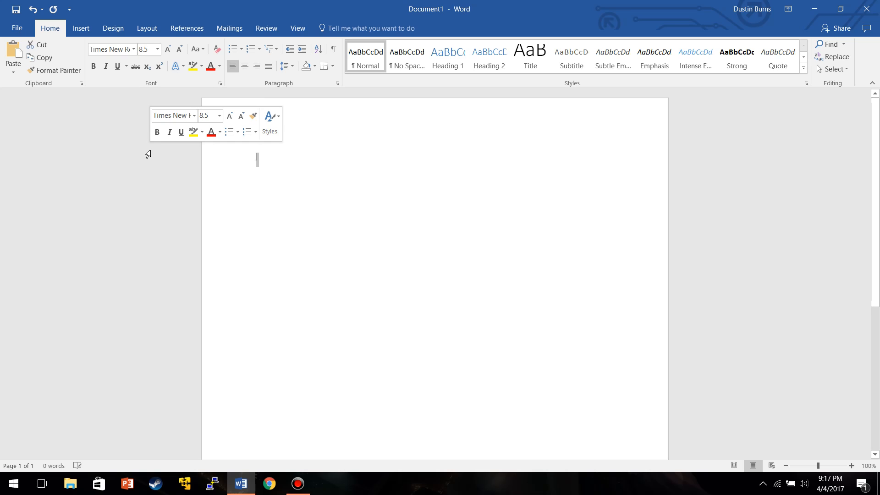
{"action": "left_click", "coordinate": [157, 49]}
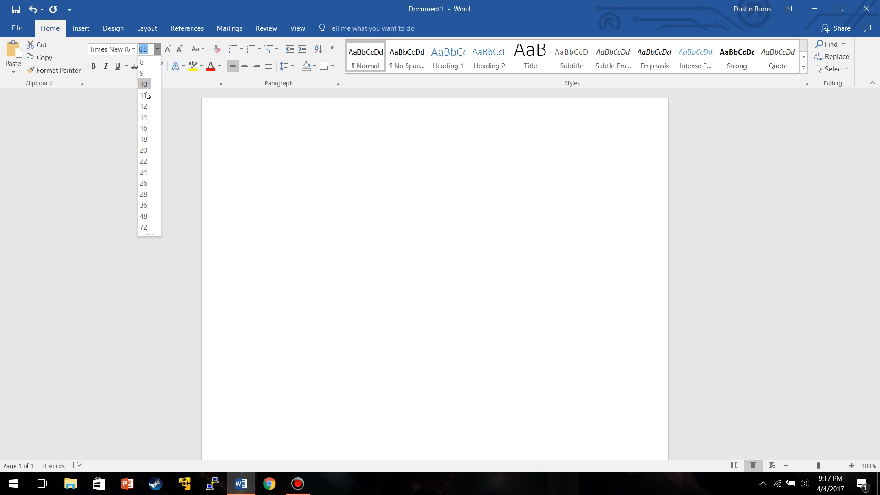
{"action": "left_click", "coordinate": [145, 106]}
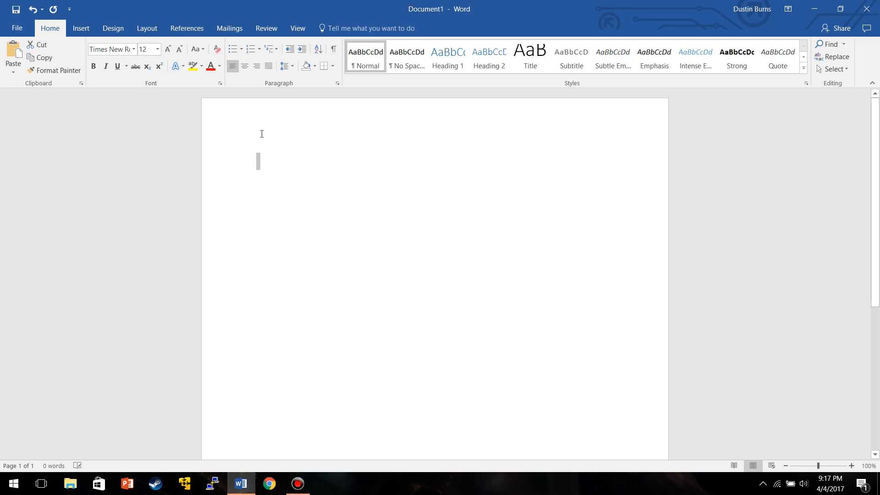
Type Word in plain text, then turn on bold and type Word again.
{"action": "type", "text": "Word"}
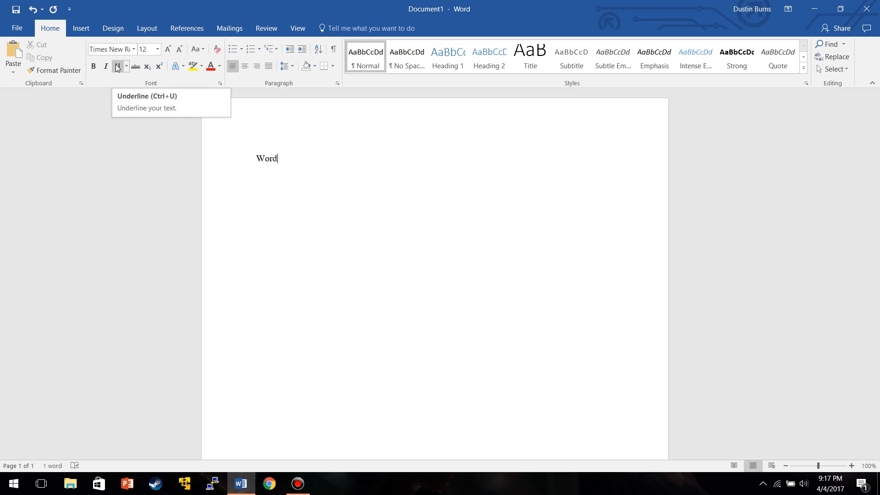
{"action": "left_click", "coordinate": [95, 66]}
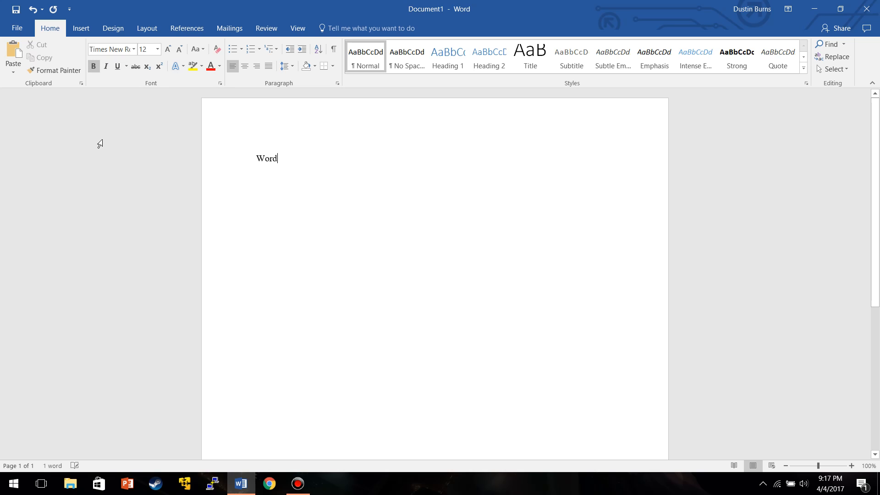
{"action": "type", "text": "Word"}
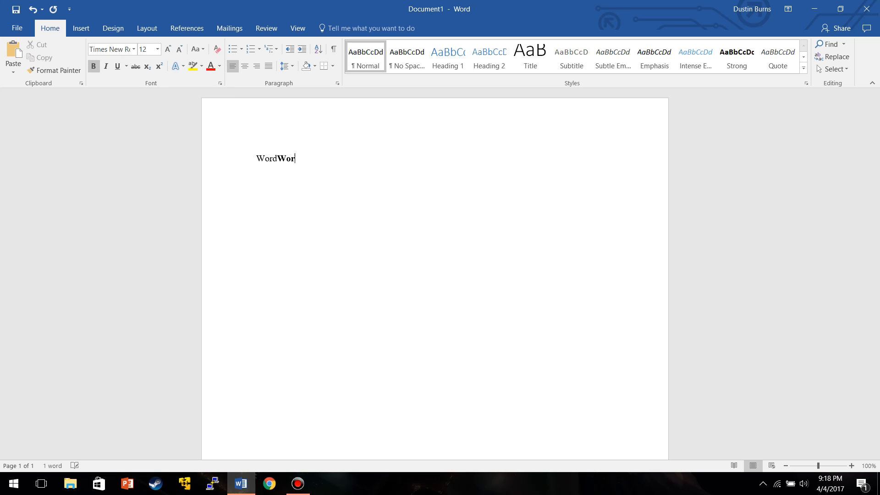
Switch from bold to italic and type Word.
{"action": "left_click", "coordinate": [94, 66]}
{"action": "left_click", "coordinate": [105, 66]}
{"action": "type", "text": "Word"}
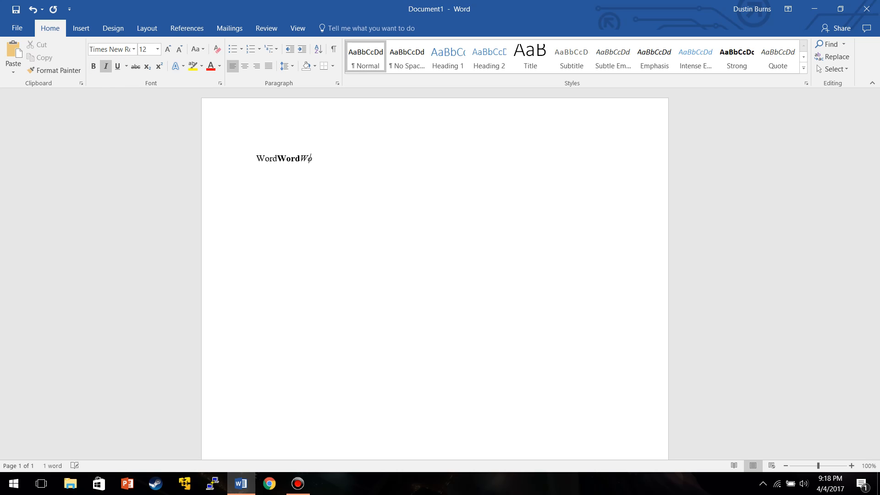
Switch from italic to underline and type Word.
{"action": "left_click", "coordinate": [106, 66]}
{"action": "left_click", "coordinate": [117, 65]}
{"action": "type", "text": "Word"}
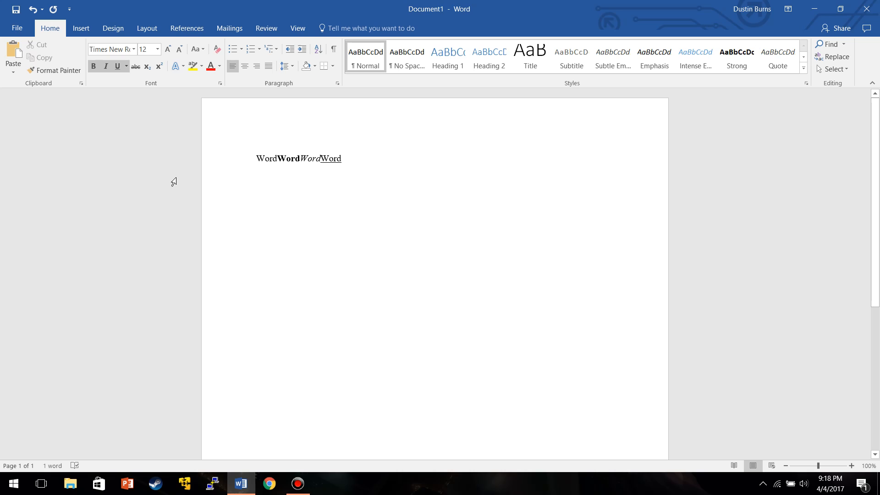
Type Word in bold, italic and underline, then turn off italic and bold.
{"action": "type", "text": "W"}
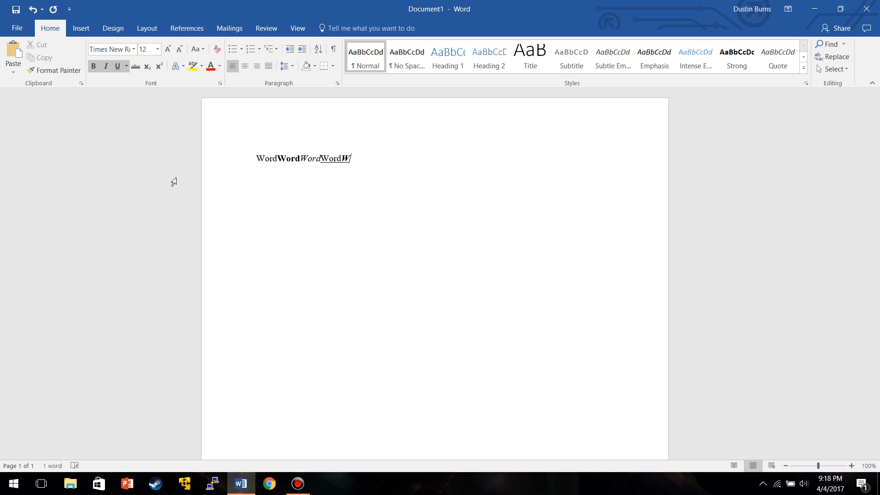
{"action": "type", "text": "ord"}
{"action": "left_click", "coordinate": [106, 66]}
{"action": "left_click", "coordinate": [94, 67]}
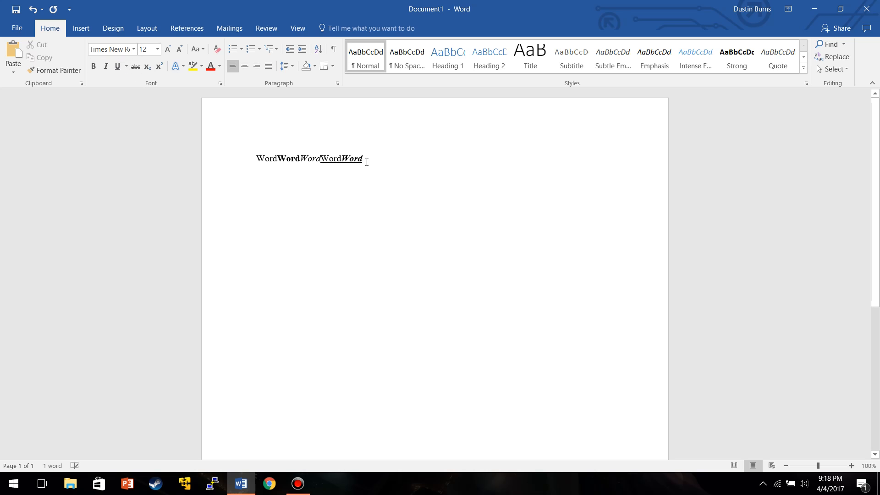
Select the whole line of words and apply the red font color.
{"action": "key", "text": "Return"}
{"action": "left_click_drag", "start_coordinate": [366, 163], "coordinate": [255, 165]}
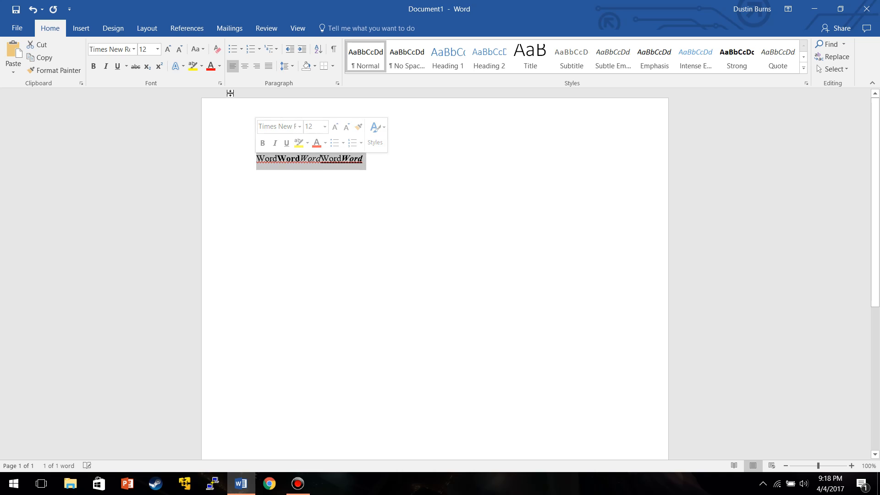
{"action": "left_click", "coordinate": [210, 69]}
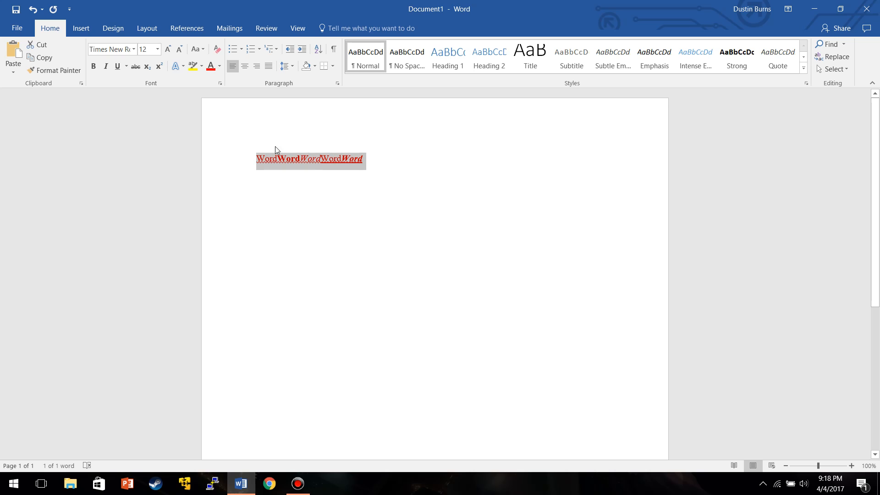
Open the More Colors dialog and try several swatches in the standard color hexagon, ending on green.
{"action": "left_click", "coordinate": [219, 66]}
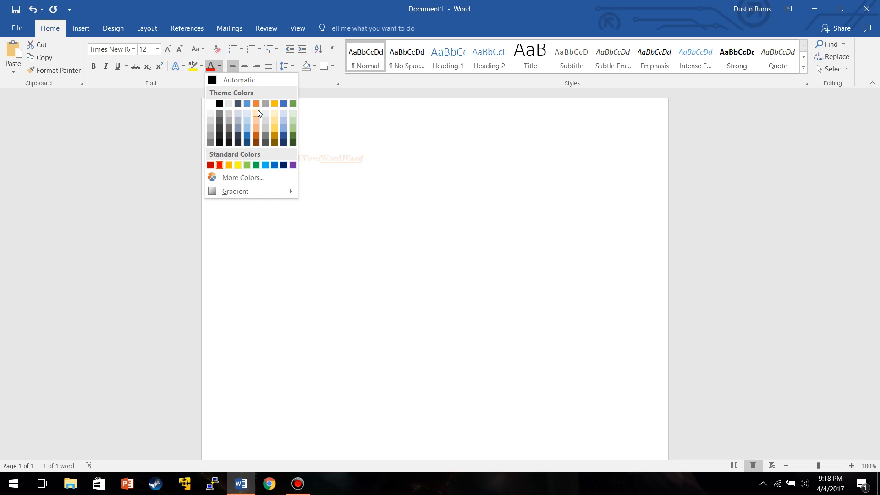
{"action": "left_click", "coordinate": [217, 178]}
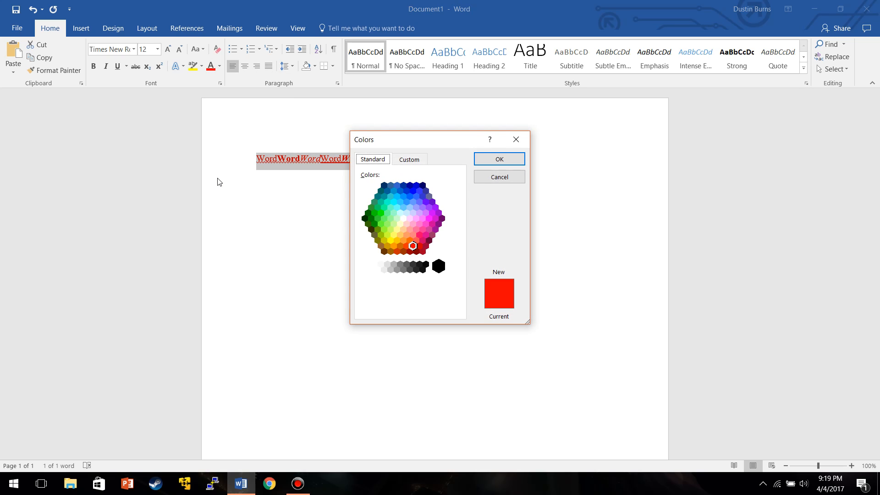
{"action": "left_click", "coordinate": [408, 194]}
{"action": "left_click", "coordinate": [429, 207]}
{"action": "left_click", "coordinate": [425, 224]}
{"action": "left_click", "coordinate": [415, 212]}
{"action": "left_click", "coordinate": [405, 199]}
{"action": "left_click", "coordinate": [384, 207]}
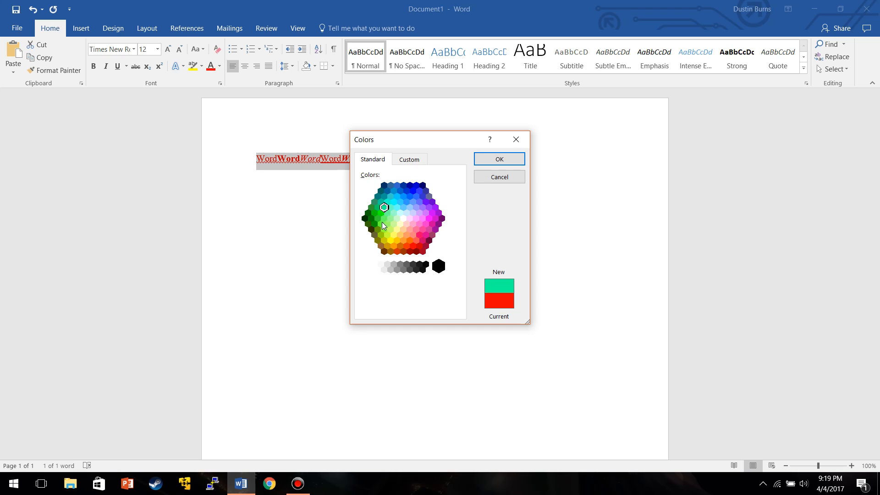
Pick a custom color of Red 102, Green 57, Blue 245 and apply it to the selected text.
{"action": "left_click", "coordinate": [410, 160]}
{"action": "left_click", "coordinate": [394, 202]}
{"action": "left_click", "coordinate": [419, 186]}
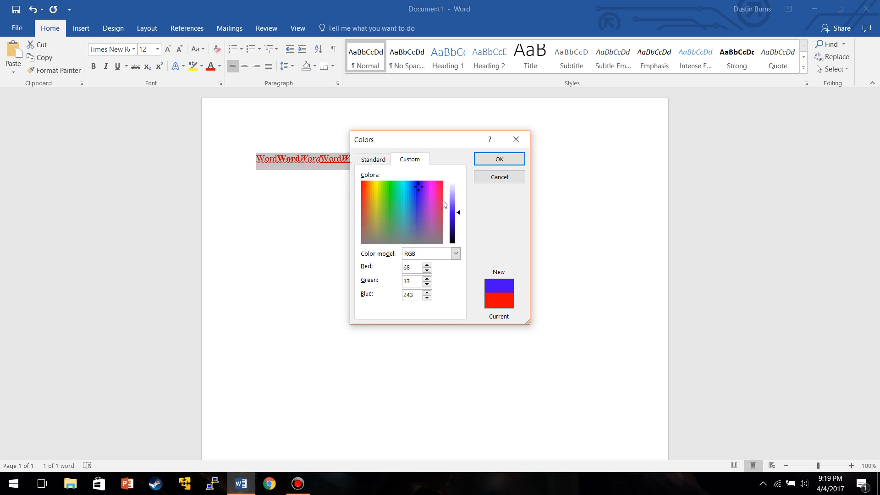
{"action": "mouse_move", "coordinate": [460, 213]}
{"action": "left_mouse_down"}
{"action": "mouse_move", "coordinate": [458, 198]}
{"action": "mouse_move", "coordinate": [457, 236]}
{"action": "mouse_move", "coordinate": [458, 203]}
{"action": "left_mouse_up"}
{"action": "mouse_move", "coordinate": [458, 224]}
{"action": "left_mouse_down"}
{"action": "mouse_move", "coordinate": [458, 195]}
{"action": "mouse_move", "coordinate": [456, 210]}
{"action": "left_mouse_up"}
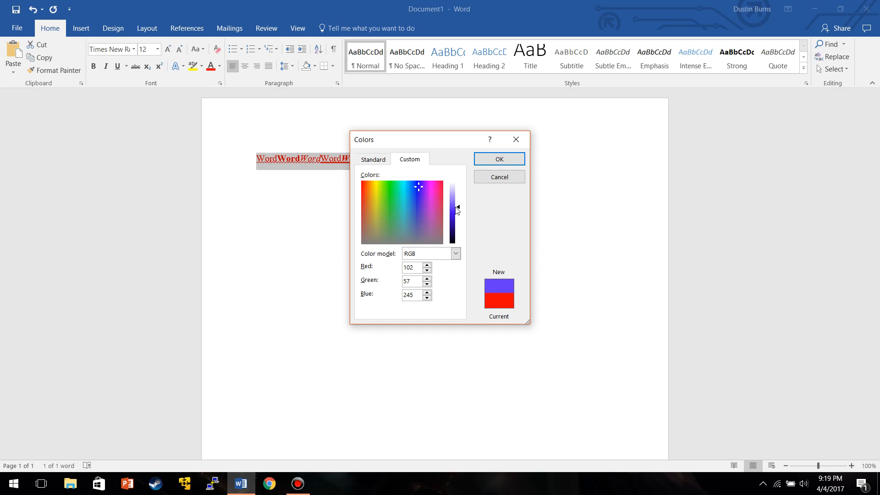
{"action": "left_click", "coordinate": [479, 165]}
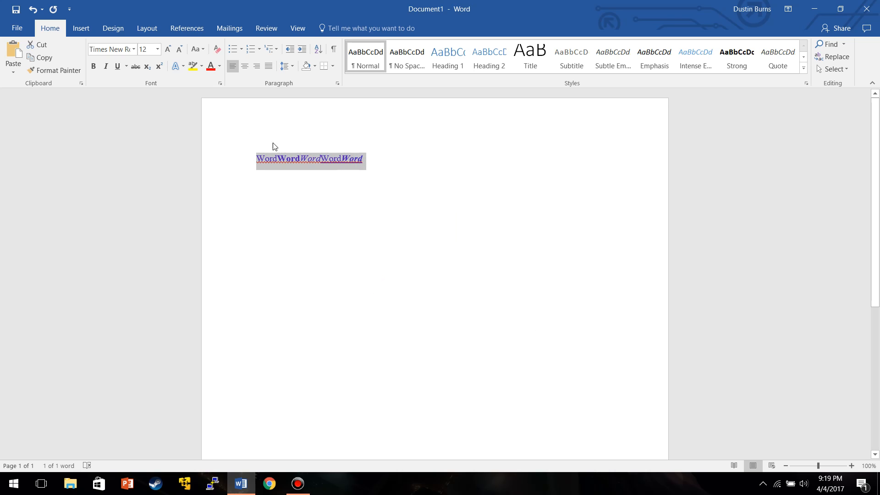
Reset the selected line's font color to Automatic, then start a new line below it.
{"action": "left_click", "coordinate": [219, 67]}
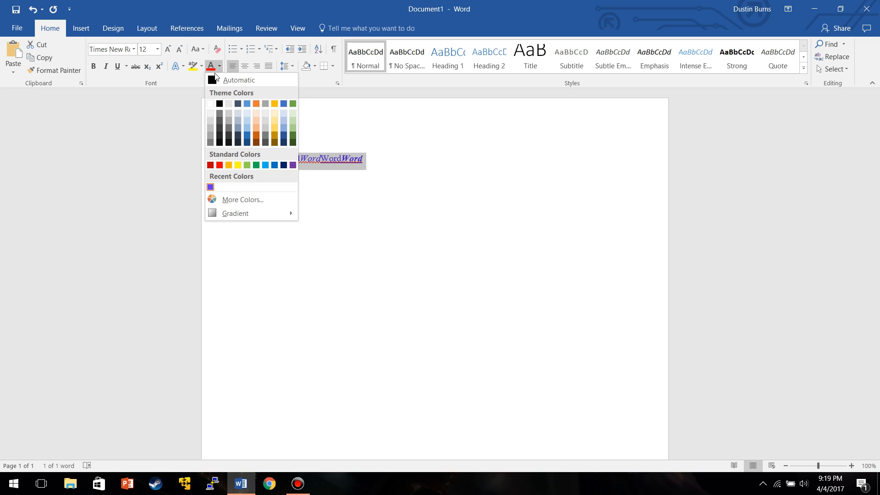
{"action": "left_click", "coordinate": [212, 81]}
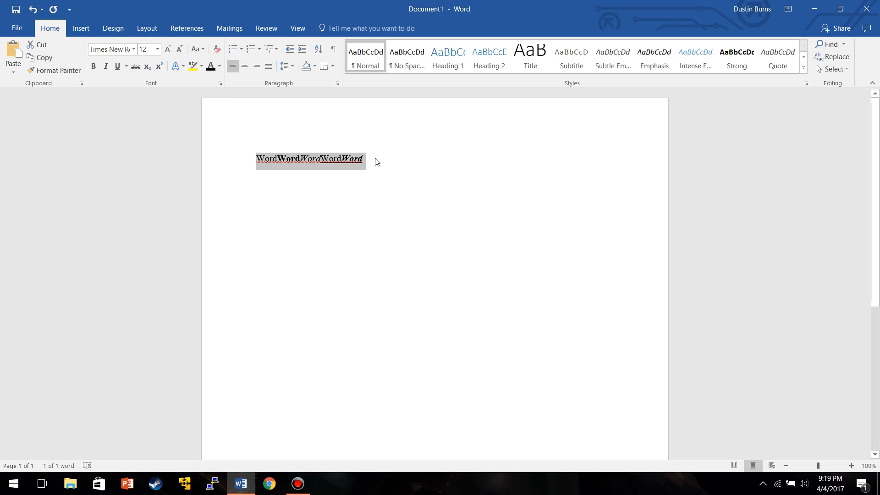
{"action": "left_click", "coordinate": [376, 163]}
{"action": "key", "text": "Return"}
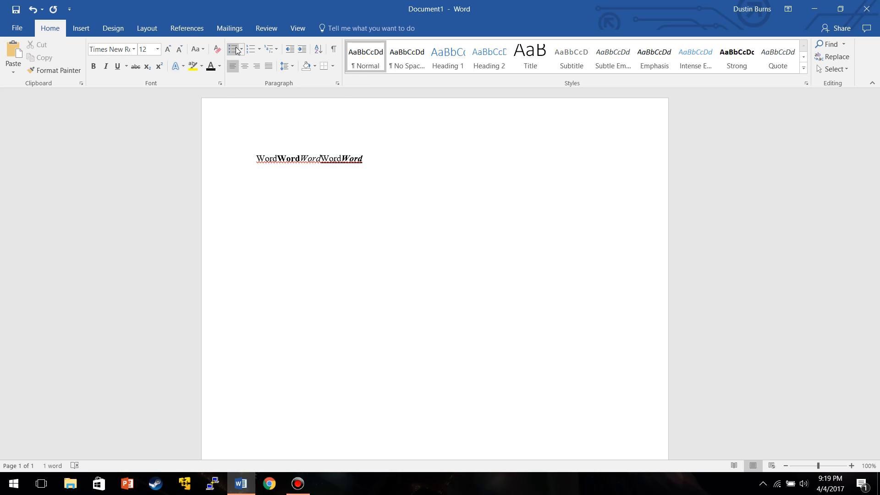
Create a bulleted list with the items Word, Word2, Word3 and Word4, then turn bullets off for the next line.
{"action": "left_click", "coordinate": [236, 46]}
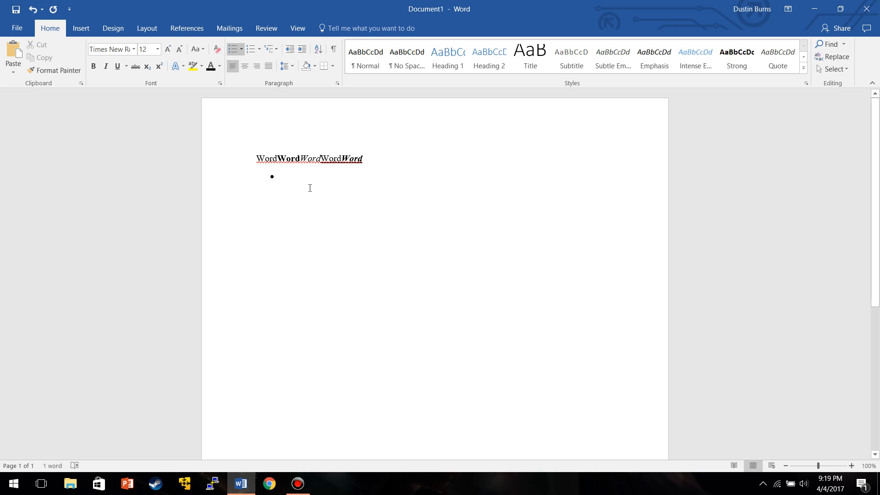
{"action": "type", "text": "Word"}
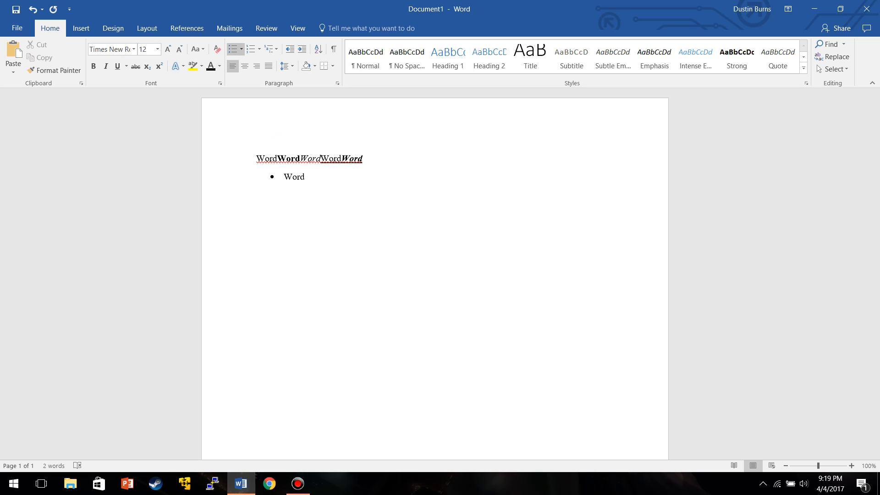
{"action": "key", "text": "Return"}
{"action": "type", "text": "Word2"}
{"action": "key", "text": "Return"}
{"action": "type", "text": "Word3 Word4"}
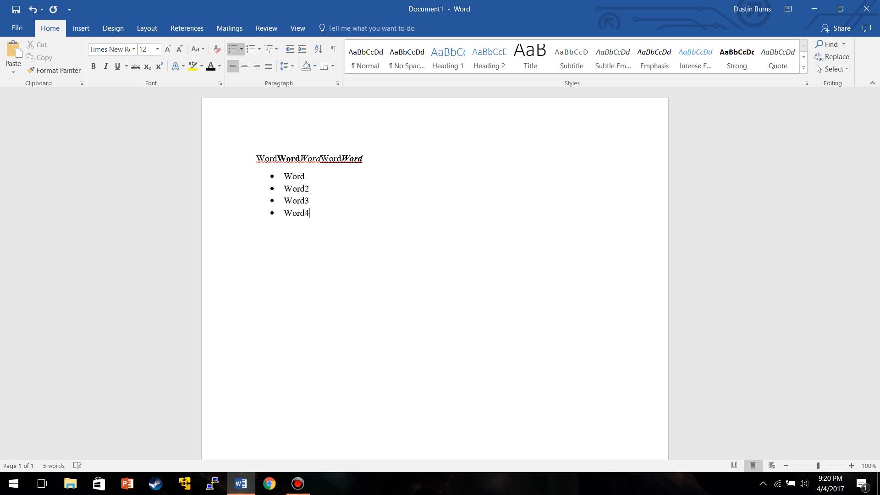
{"action": "key", "text": "Return"}
{"action": "left_click", "coordinate": [231, 50]}
Change the list's bullet style to the four-diamond bullet from the Bullet Library.
{"action": "left_click", "coordinate": [313, 214]}
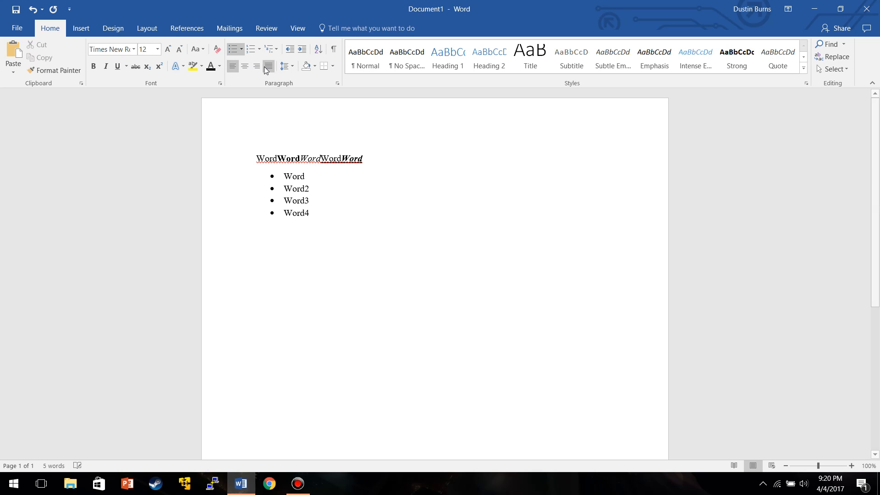
{"action": "left_click", "coordinate": [242, 50]}
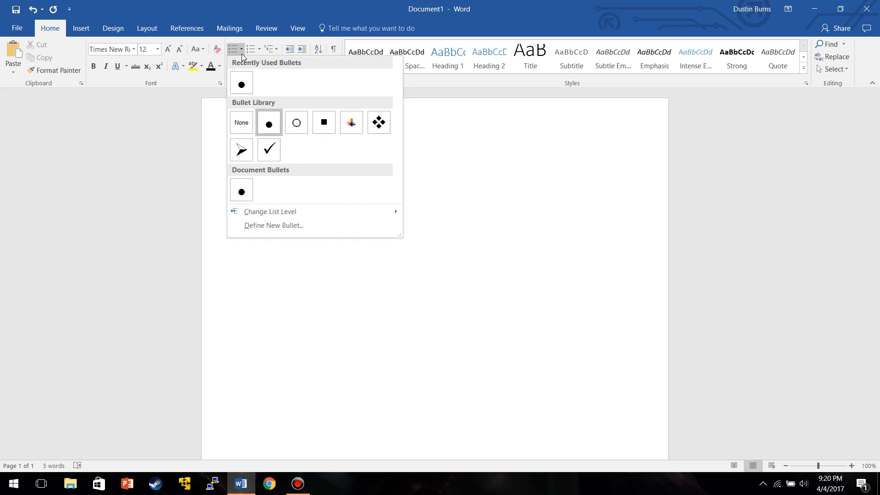
{"action": "left_click", "coordinate": [378, 124]}
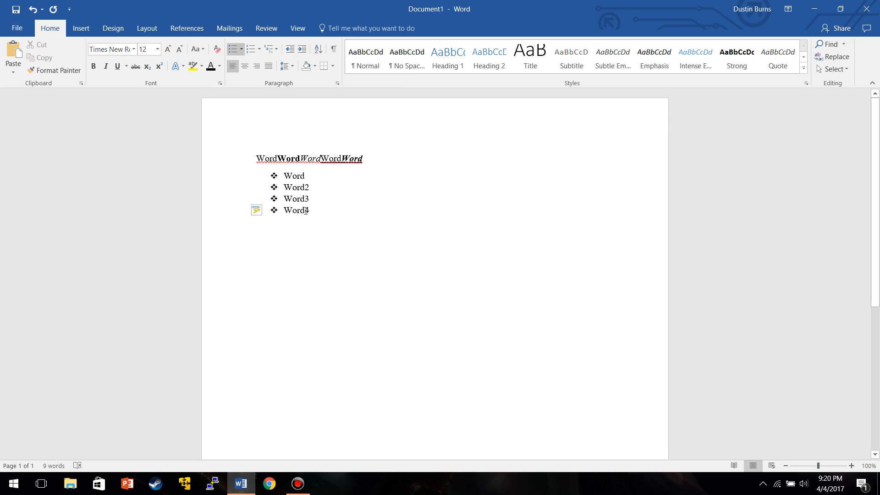
Convert the list to numbering using the lowercase Roman numeral format i., ii., iii.
{"action": "left_click", "coordinate": [252, 50]}
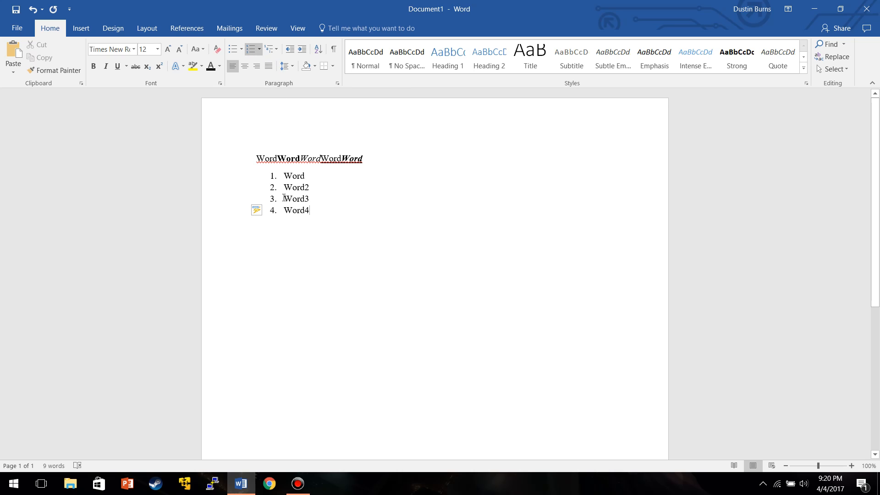
{"action": "left_click", "coordinate": [260, 48]}
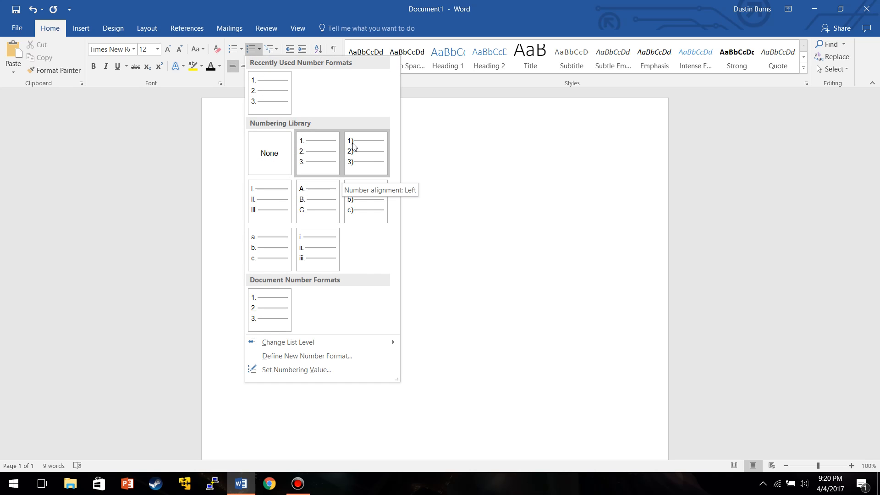
{"action": "left_click", "coordinate": [317, 246]}
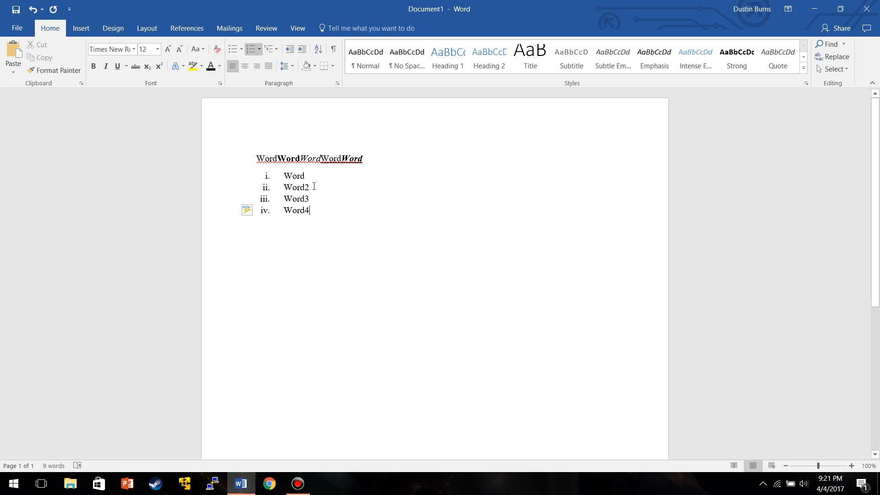
End the numbered list and type Left Align on a new plain paragraph.
{"action": "key", "text": "Return"}
{"action": "left_click", "coordinate": [251, 49]}
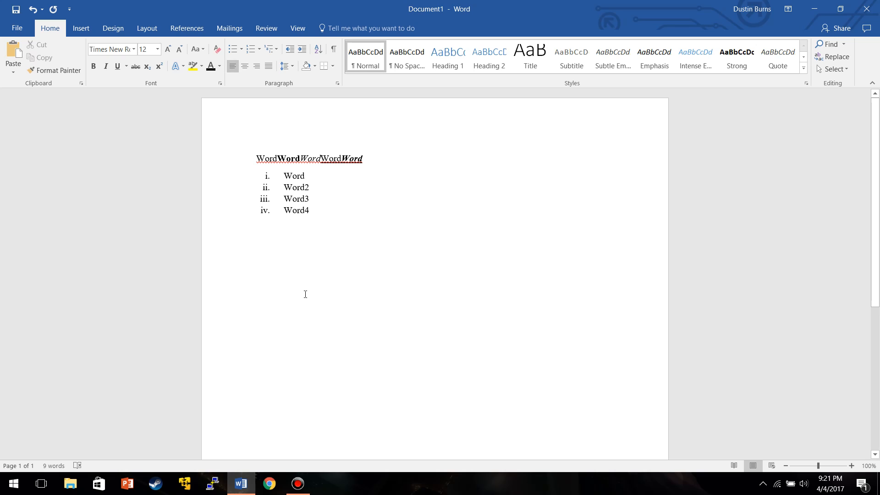
{"action": "type", "text": "Left"}
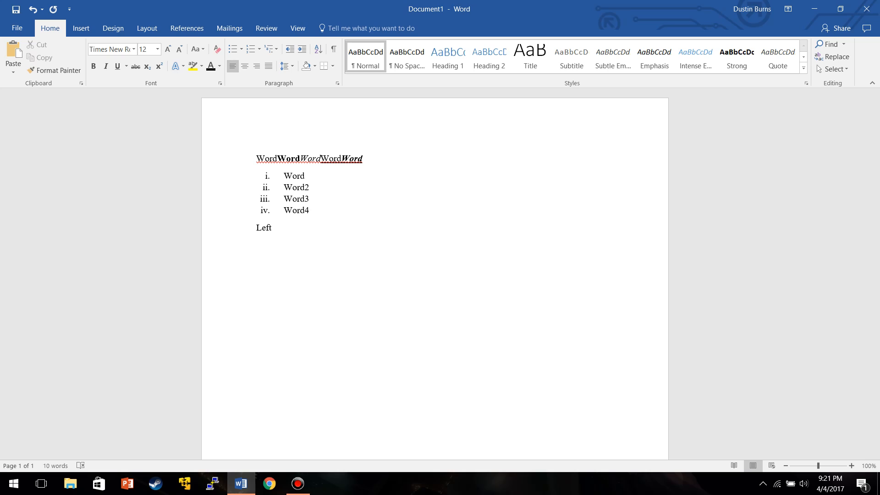
{"action": "type", "text": " Align"}
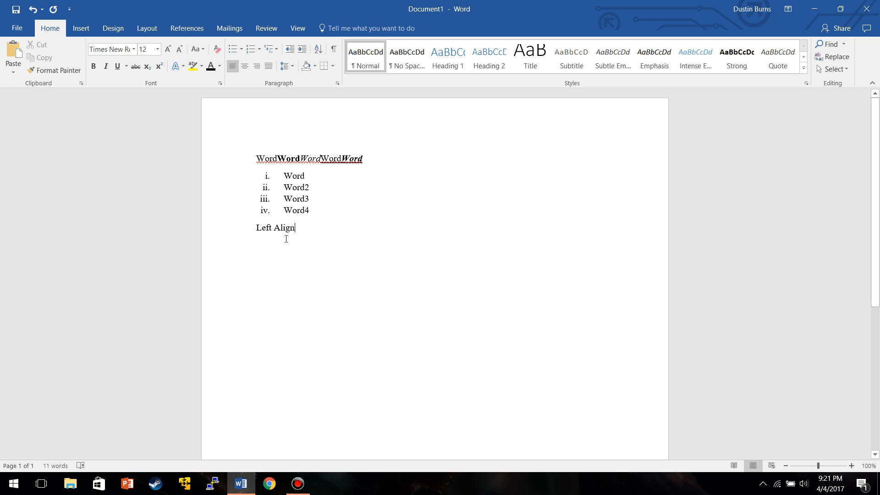
Preview center and right alignment on the Left Align line, returning it to left alignment.
{"action": "left_click", "coordinate": [245, 65]}
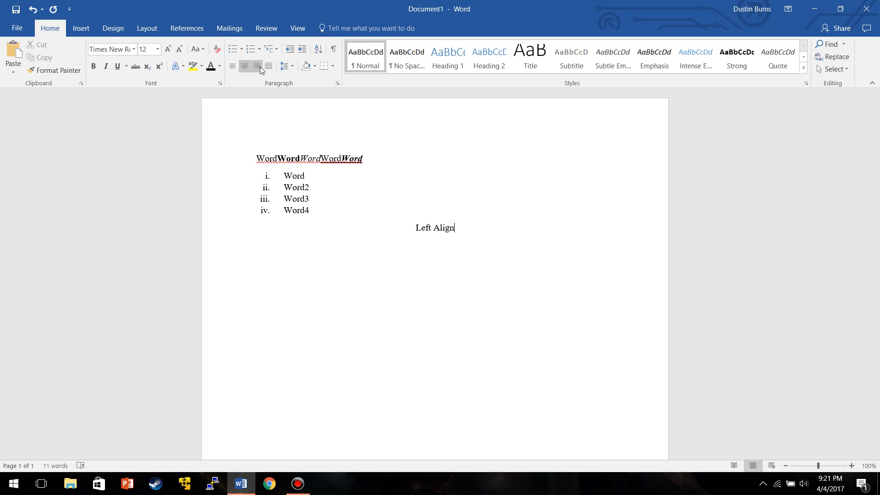
{"action": "left_click", "coordinate": [257, 67]}
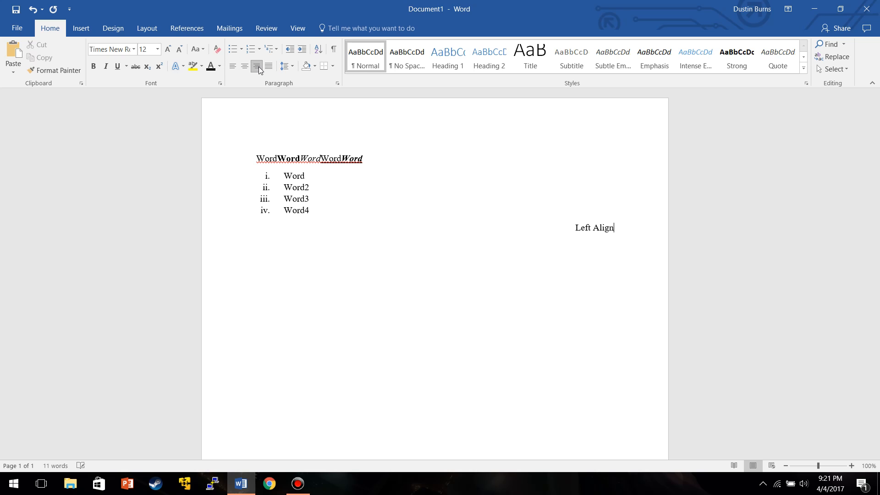
{"action": "left_click", "coordinate": [233, 66]}
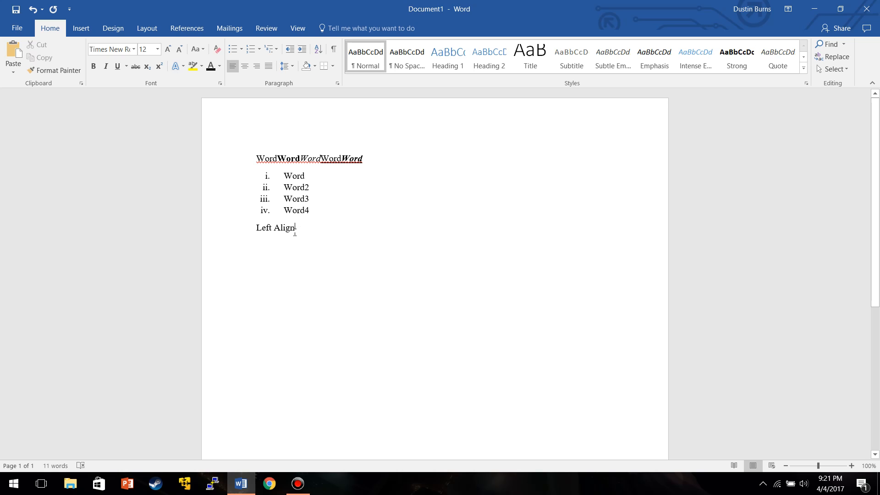
Add a new line reading Right Align and right-align it.
{"action": "key", "text": "Return"}
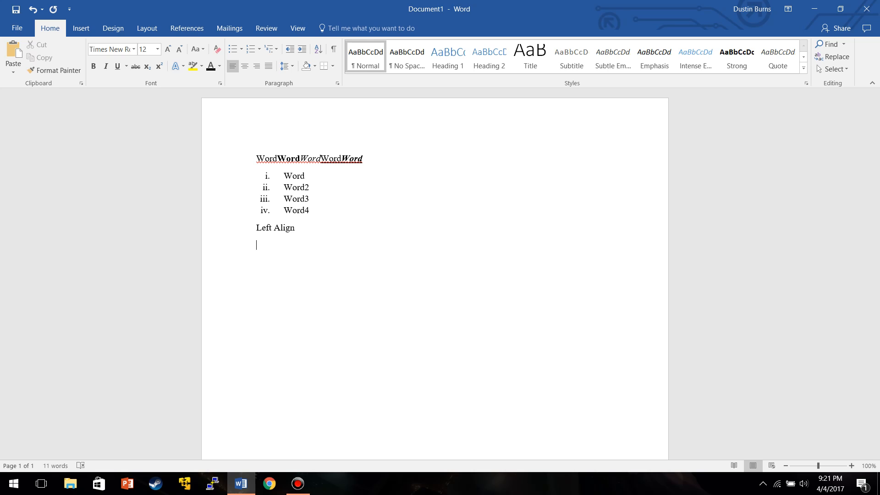
{"action": "type", "text": "Right Align"}
{"action": "left_click", "coordinate": [257, 65]}
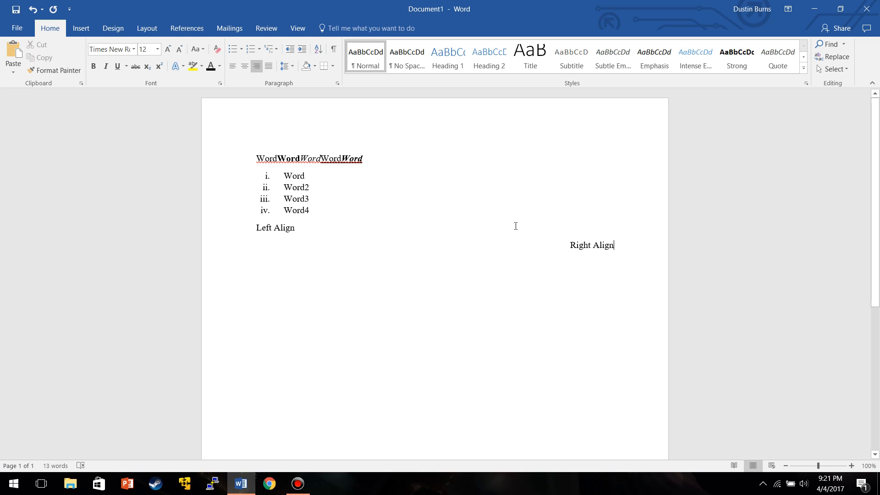
Highlight the Right Align text in yellow.
{"action": "key", "text": "Return"}
{"action": "left_click_drag", "start_coordinate": [613, 249], "coordinate": [572, 244]}
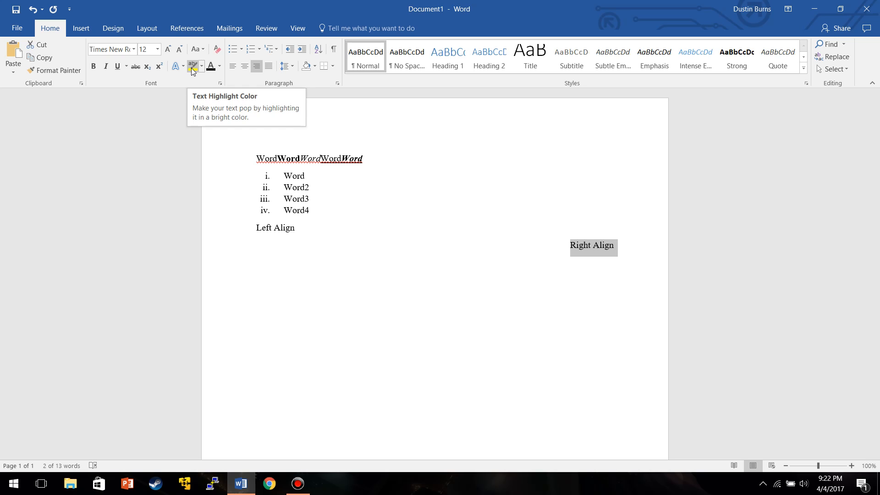
{"action": "left_click", "coordinate": [192, 69]}
{"action": "left_click", "coordinate": [618, 216]}
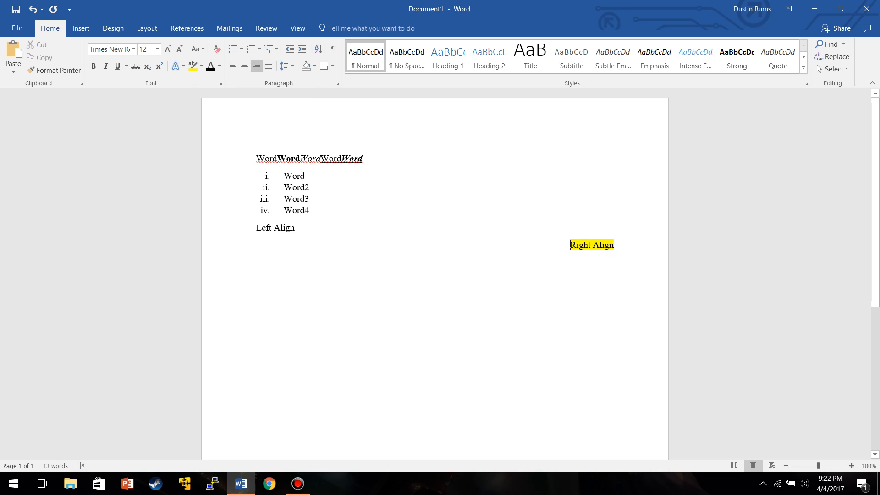
Highlight the Left Align text in red.
{"action": "left_click_drag", "start_coordinate": [297, 229], "coordinate": [256, 229]}
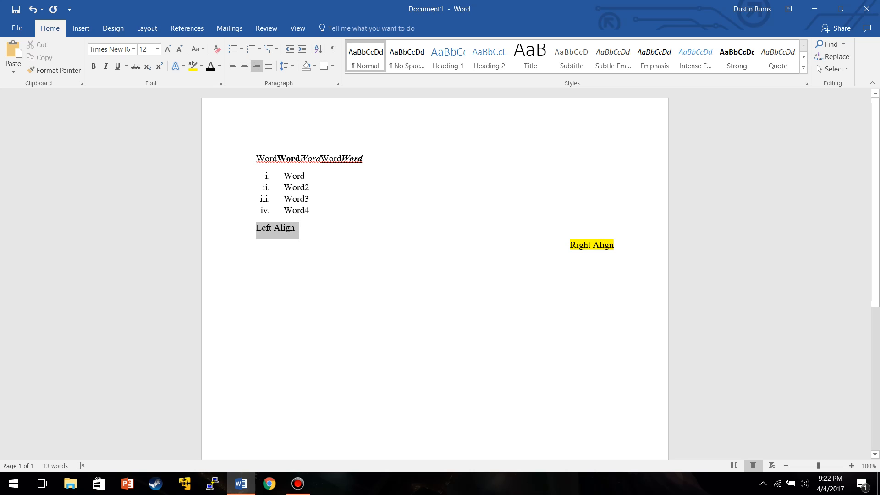
{"action": "left_click", "coordinate": [202, 66]}
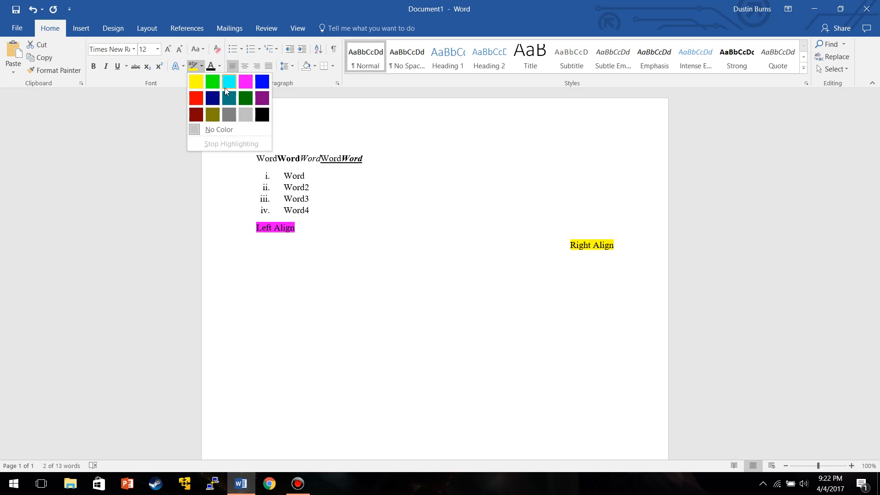
{"action": "left_click", "coordinate": [196, 94]}
{"action": "left_click", "coordinate": [302, 228]}
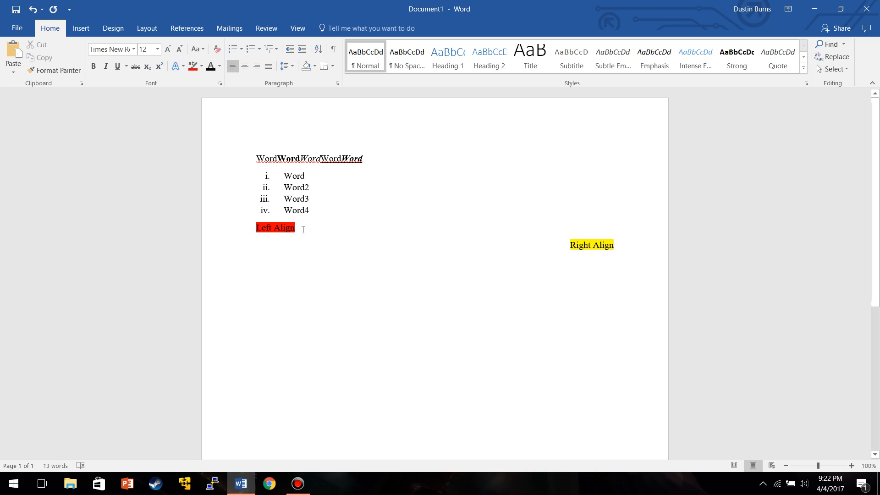
Remove the highlighting from both the Left Align and Right Align lines.
{"action": "left_click_drag", "start_coordinate": [296, 228], "coordinate": [255, 228]}
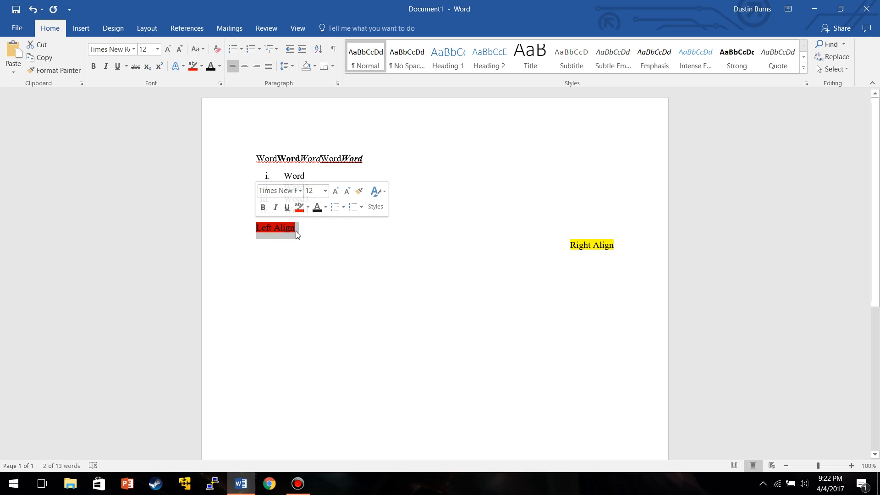
{"action": "left_click", "coordinate": [193, 66]}
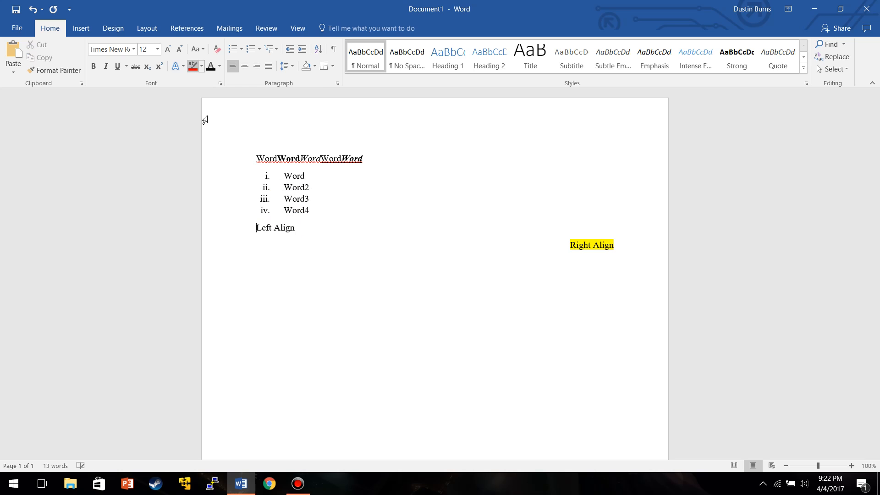
{"action": "left_click_drag", "start_coordinate": [615, 243], "coordinate": [570, 245]}
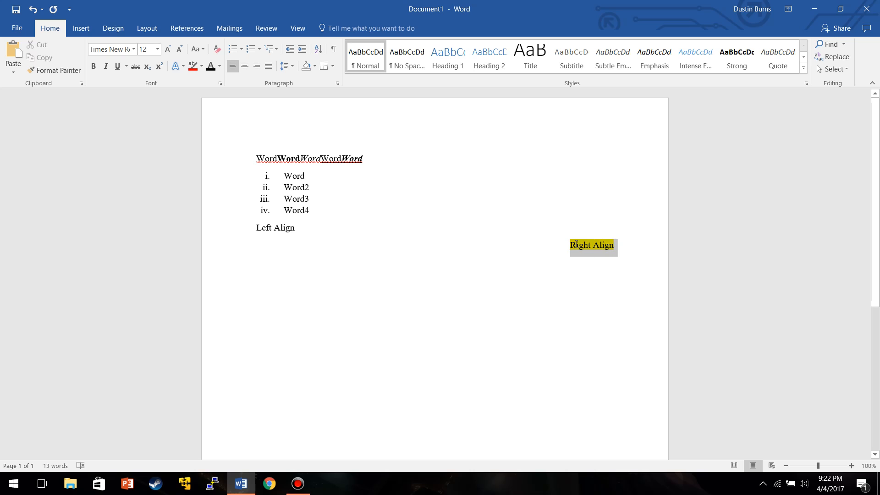
{"action": "left_click", "coordinate": [192, 66]}
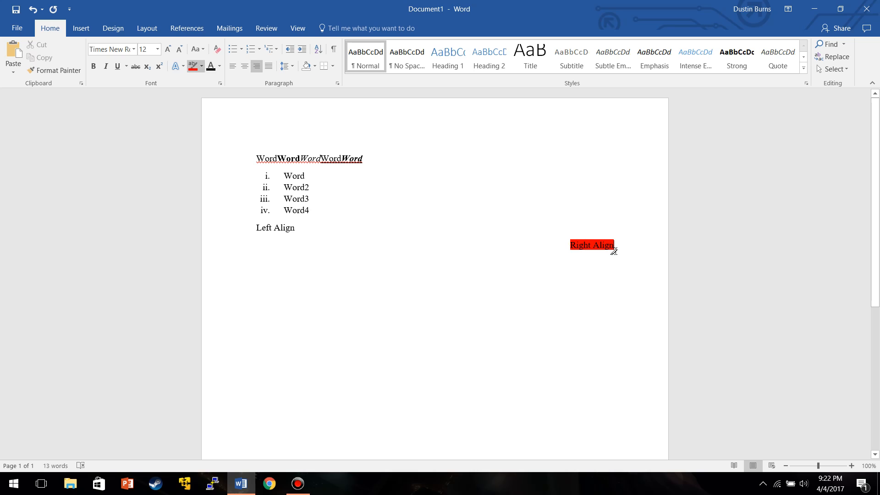
{"action": "left_click", "coordinate": [193, 67]}
{"action": "left_click_drag", "start_coordinate": [618, 245], "coordinate": [569, 245]}
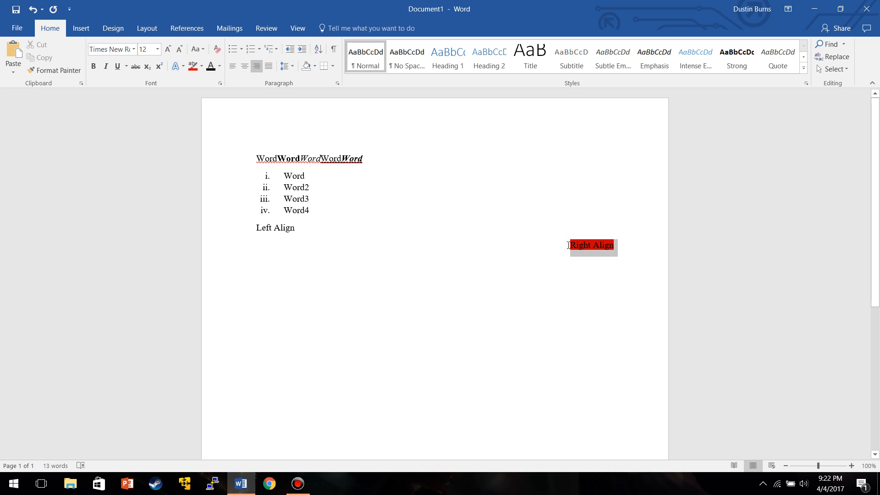
{"action": "left_click", "coordinate": [193, 66]}
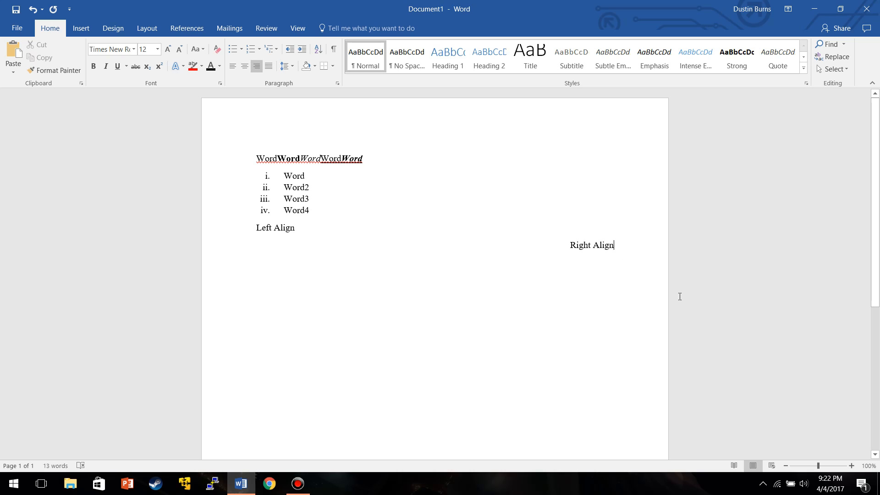
Set the line spacing of all the text to 2.0 and start a new line after Right Align.
{"action": "left_click_drag", "start_coordinate": [618, 246], "coordinate": [249, 163]}
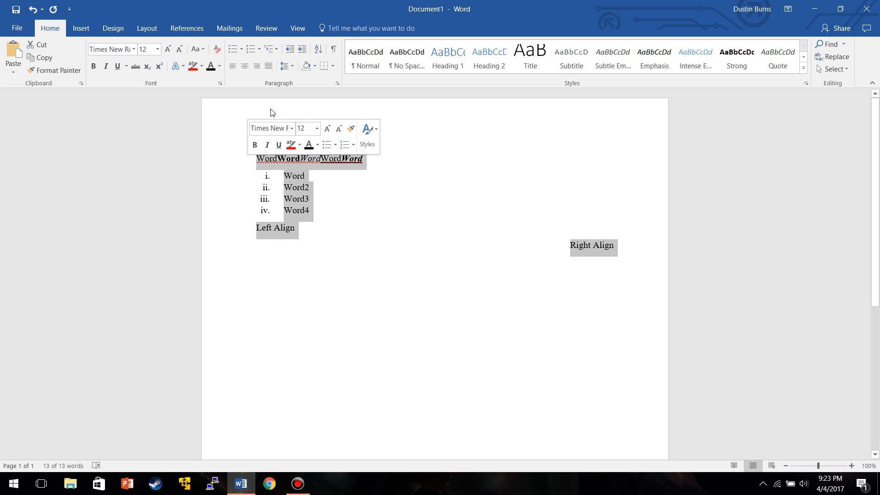
{"action": "left_click", "coordinate": [287, 68]}
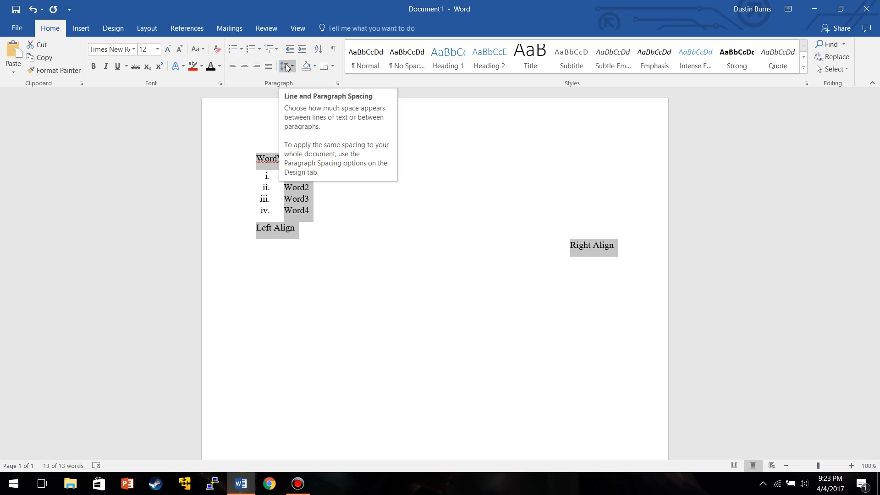
{"action": "left_click", "coordinate": [286, 68]}
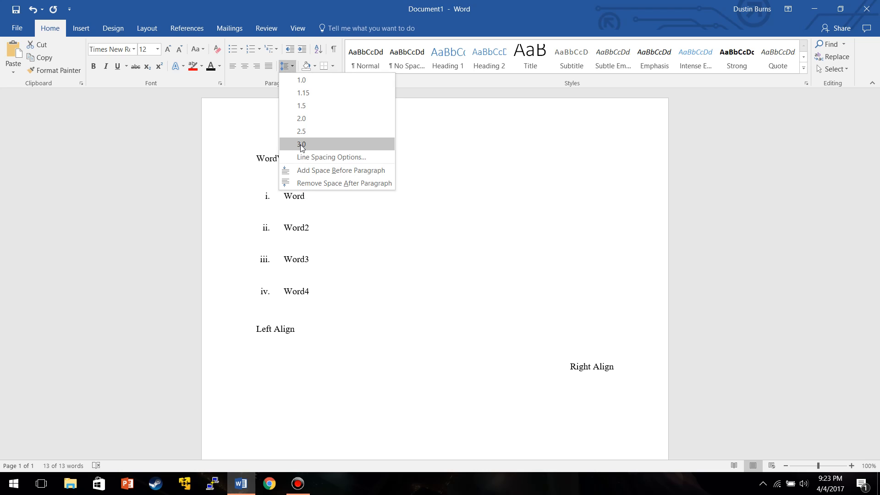
{"action": "left_click", "coordinate": [301, 120]}
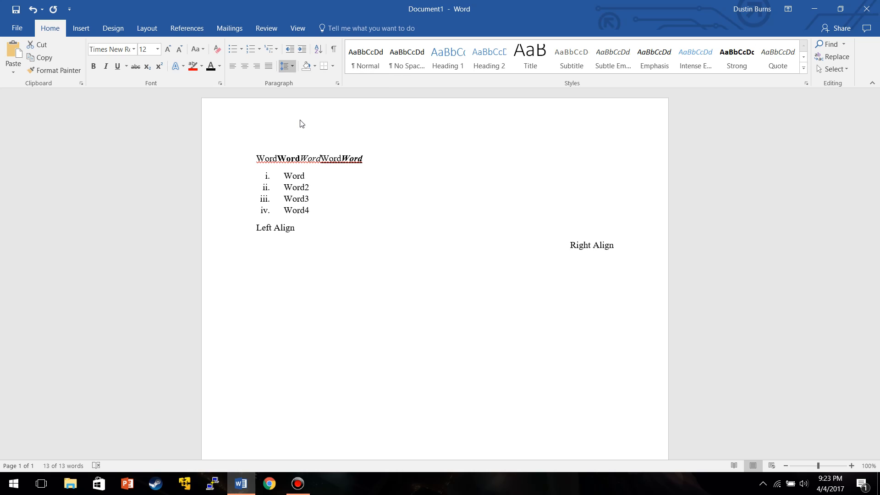
{"action": "left_click", "coordinate": [625, 316]}
{"action": "key", "text": "Return"}
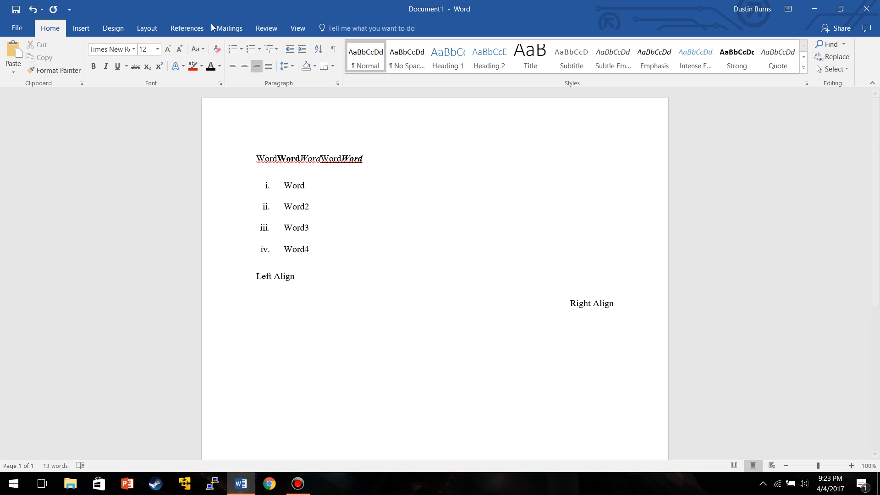
Left-align the empty line below Right Align.
{"action": "left_click", "coordinate": [232, 69]}
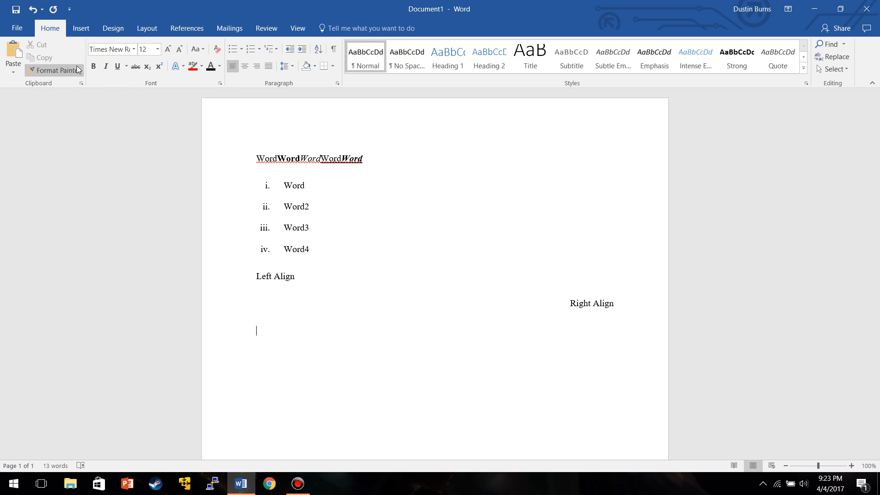
Insert a page break below the Right Align line.
{"action": "left_click", "coordinate": [81, 29]}
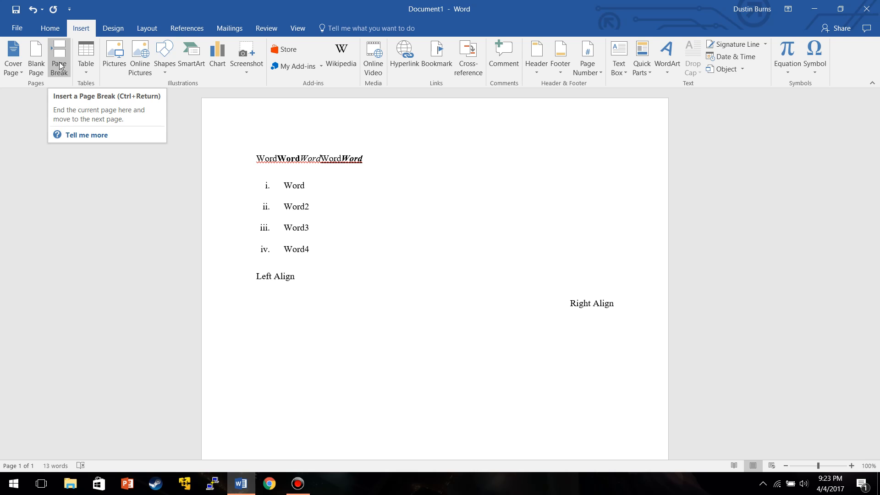
{"action": "scroll", "coordinate": [292, 251], "scroll_direction": "down", "scroll_amount": 2}
{"action": "scroll", "coordinate": [290, 232], "scroll_direction": "down", "scroll_amount": 5}
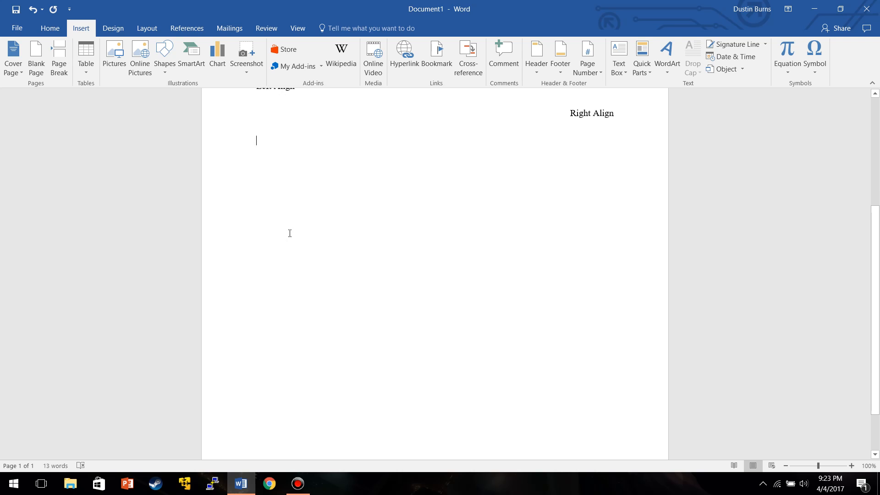
{"action": "scroll", "coordinate": [166, 154], "scroll_direction": "up", "scroll_amount": 5}
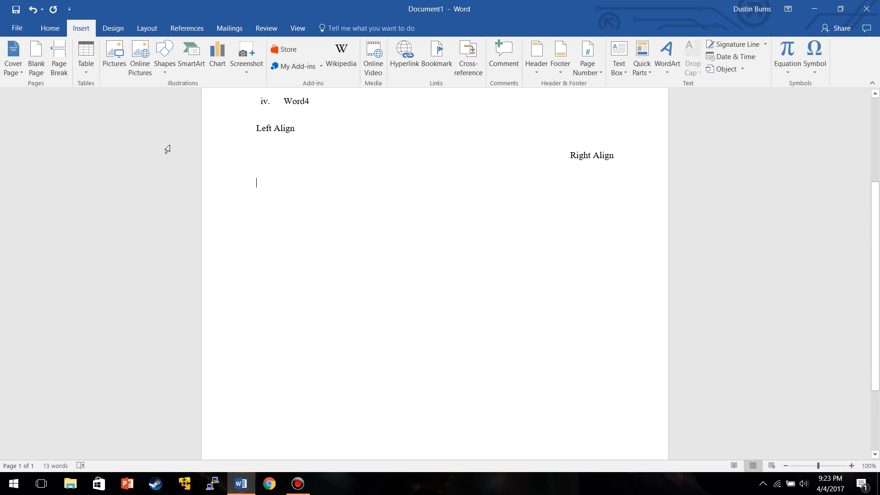
{"action": "left_click", "coordinate": [59, 58]}
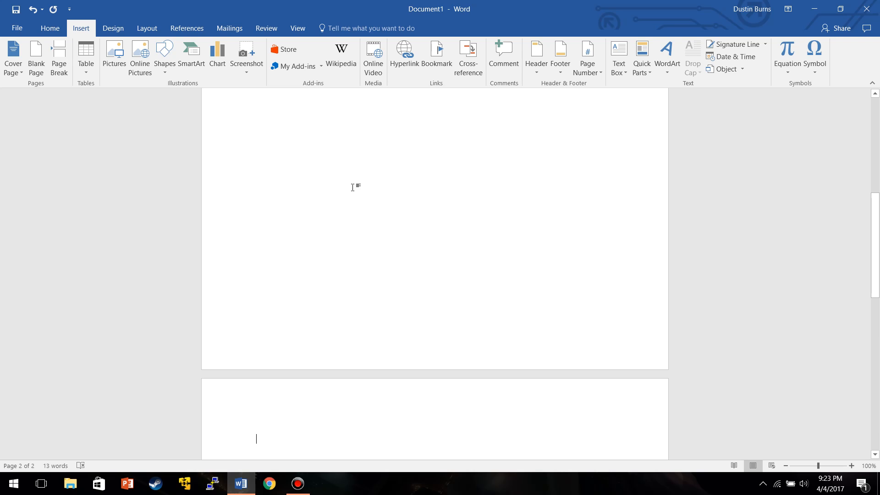
{"action": "scroll", "coordinate": [352, 197], "scroll_direction": "down", "scroll_amount": 5}
{"action": "scroll", "coordinate": [272, 298], "scroll_direction": "down", "scroll_amount": 5}
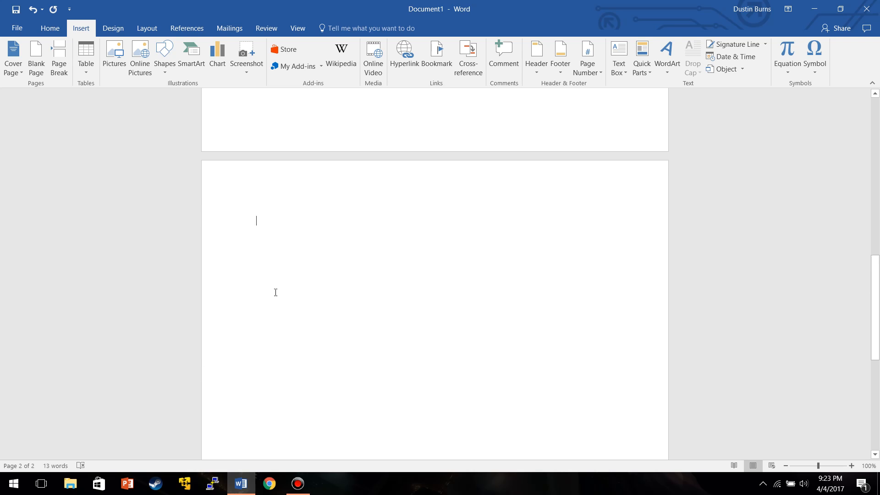
{"action": "scroll", "coordinate": [316, 202], "scroll_direction": "up", "scroll_amount": 5}
{"action": "scroll", "coordinate": [318, 195], "scroll_direction": "up", "scroll_amount": 13}
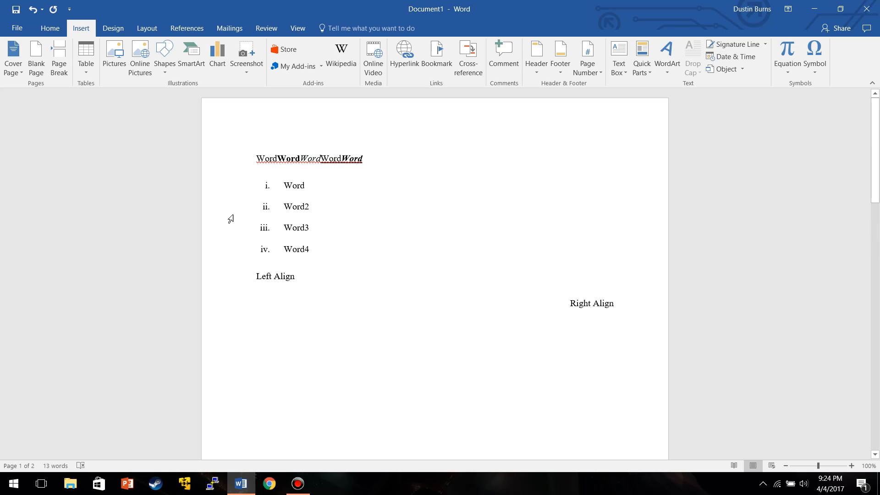
{"action": "scroll", "coordinate": [369, 194], "scroll_direction": "down", "scroll_amount": 12}
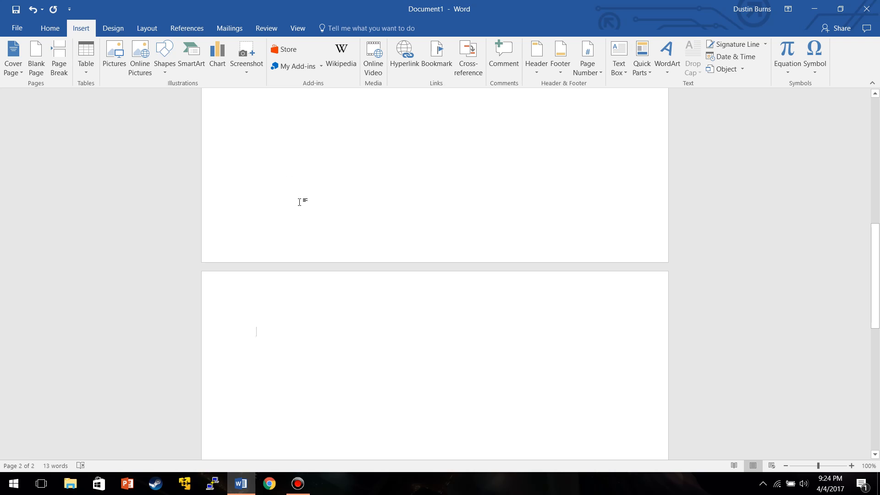
{"action": "scroll", "coordinate": [296, 292], "scroll_direction": "down", "scroll_amount": 3}
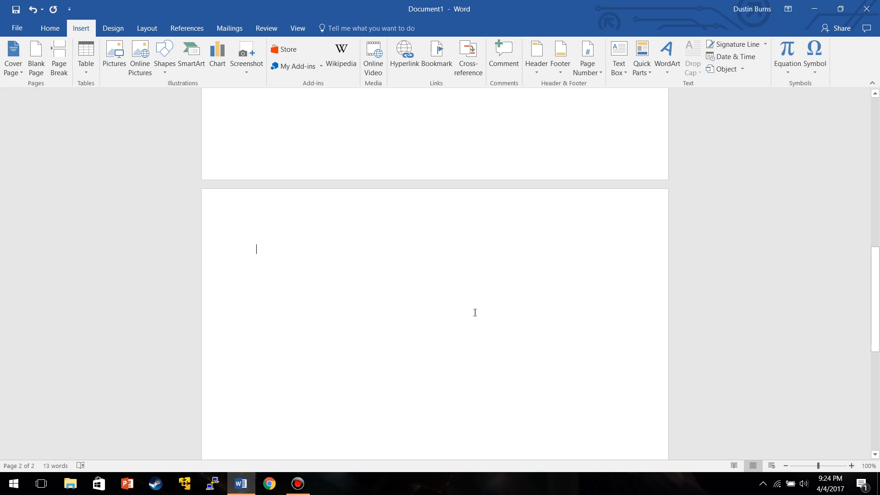
{"action": "scroll", "coordinate": [426, 308], "scroll_direction": "down", "scroll_amount": 5}
{"action": "scroll", "coordinate": [428, 300], "scroll_direction": "up", "scroll_amount": 9}
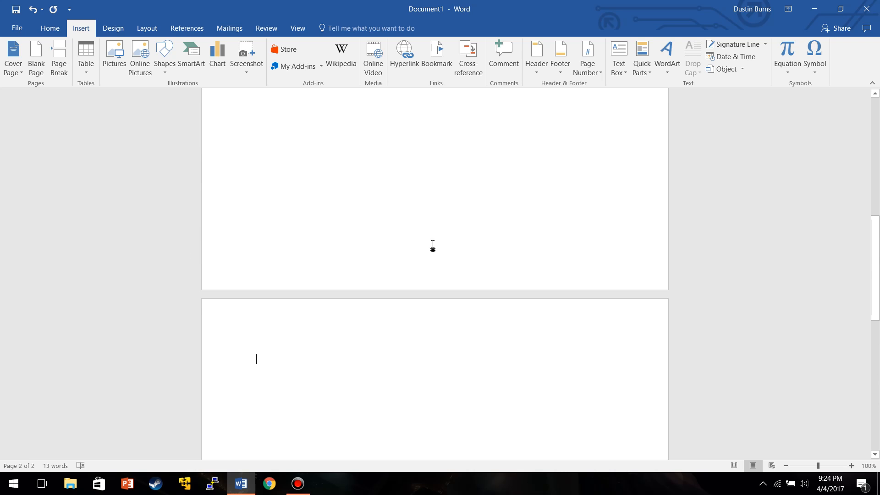
{"action": "scroll", "coordinate": [153, 138], "scroll_direction": "up", "scroll_amount": 5}
{"action": "scroll", "coordinate": [365, 94], "scroll_direction": "up", "scroll_amount": 5}
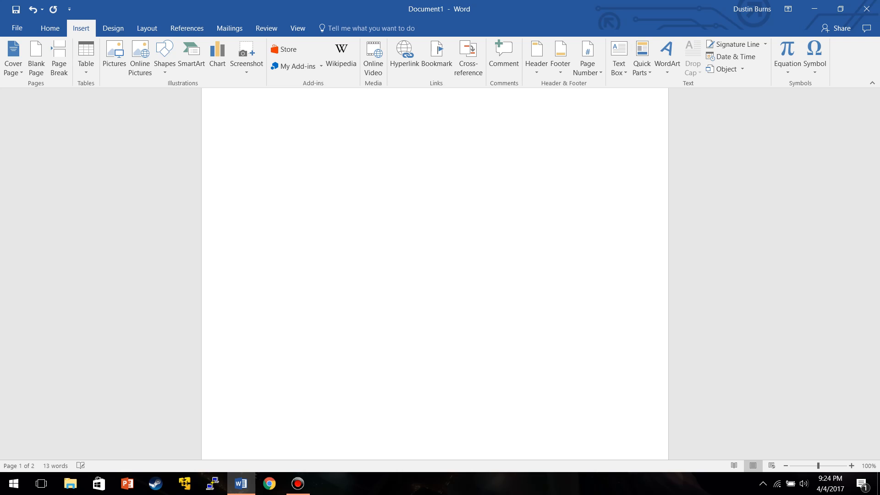
{"action": "scroll", "coordinate": [387, 161], "scroll_direction": "up", "scroll_amount": 7}
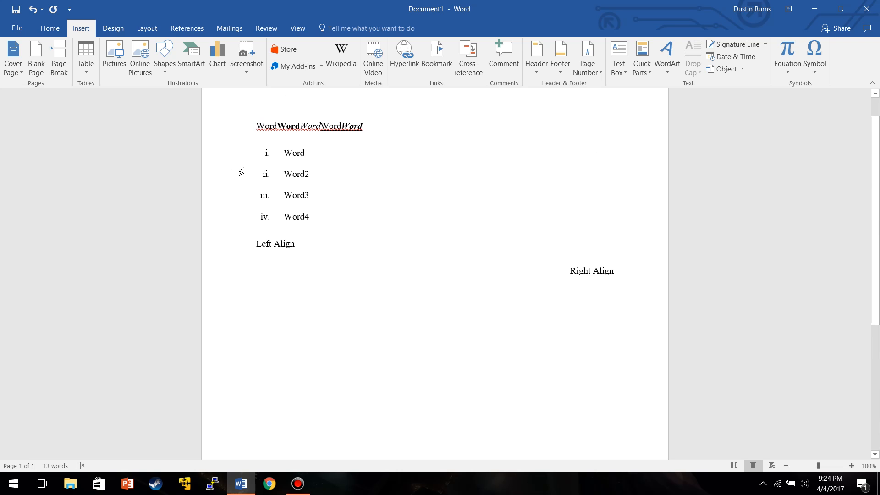
Insert a 10x8 table below the Right Align line.
{"action": "left_click", "coordinate": [87, 57]}
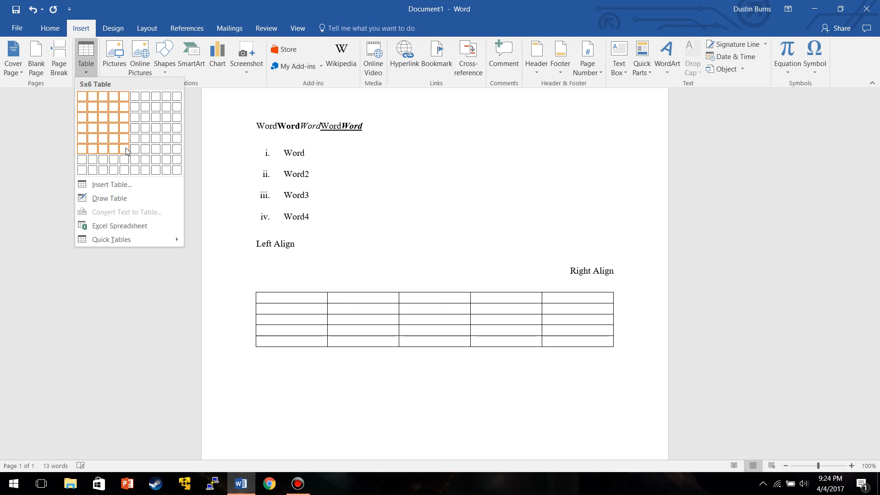
{"action": "left_click", "coordinate": [176, 174]}
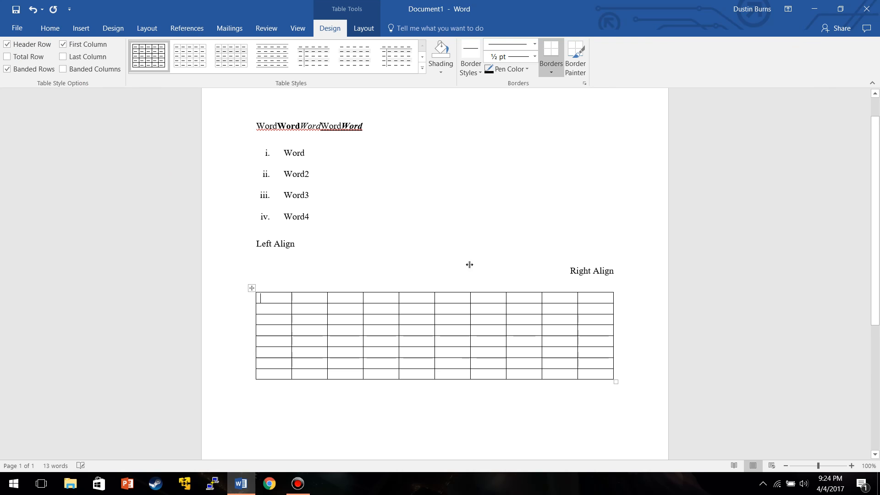
Insert a column to the left of the table's first column.
{"action": "scroll", "coordinate": [472, 270], "scroll_direction": "down", "scroll_amount": 6}
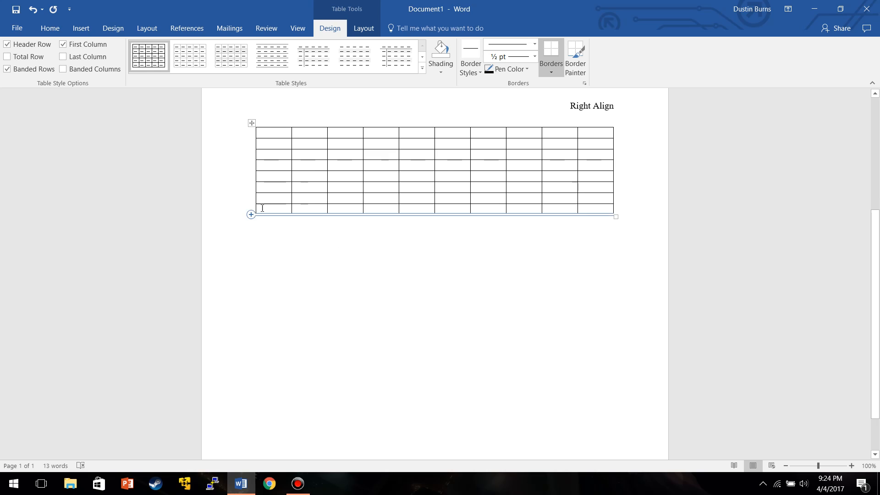
{"action": "right_click", "coordinate": [263, 207]}
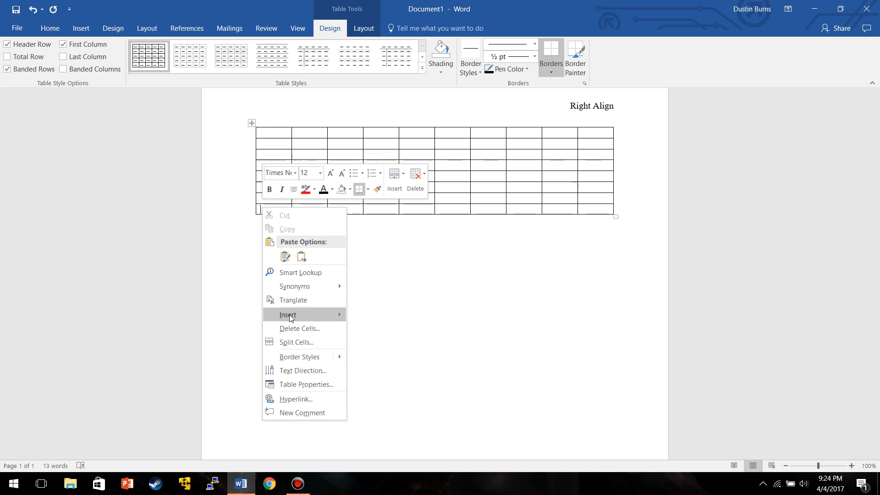
{"action": "mouse_move", "coordinate": [293, 315]}
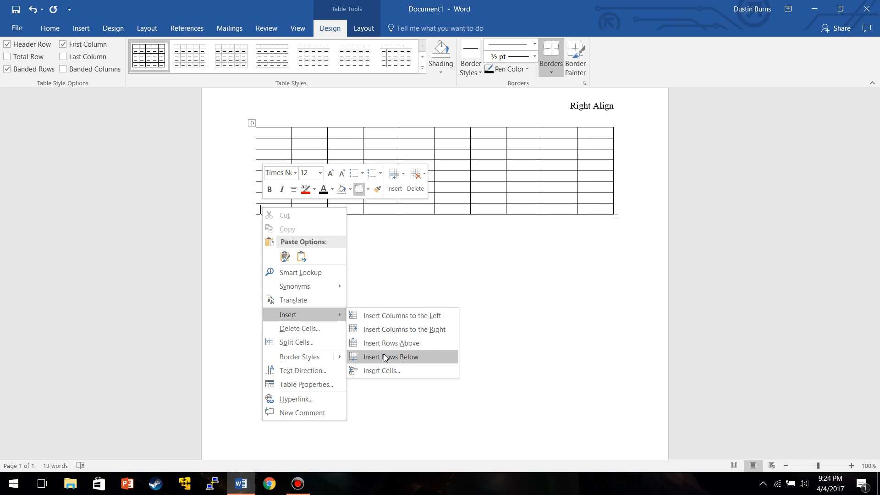
{"action": "left_click", "coordinate": [391, 316]}
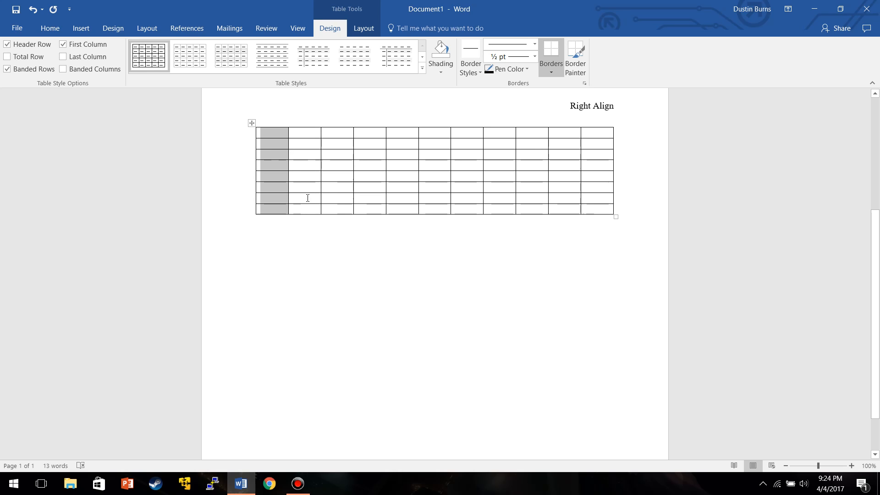
Insert rows below the table's existing rows.
{"action": "right_click", "coordinate": [287, 212]}
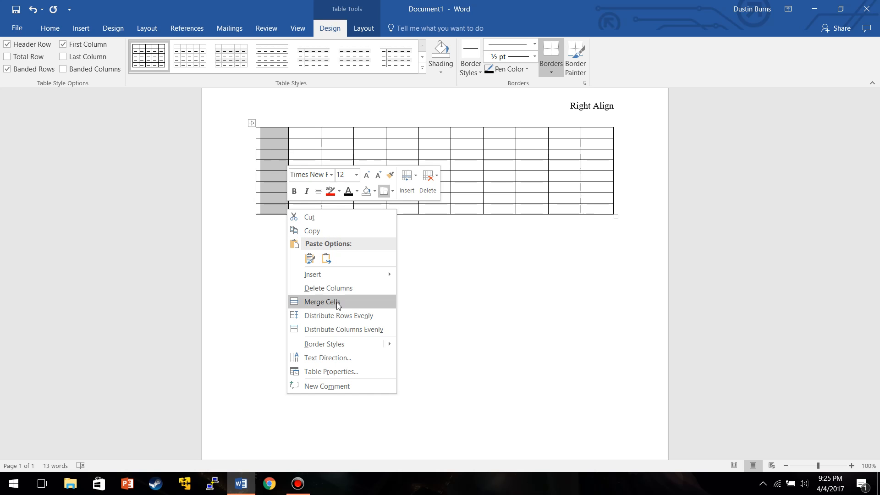
{"action": "mouse_move", "coordinate": [347, 273]}
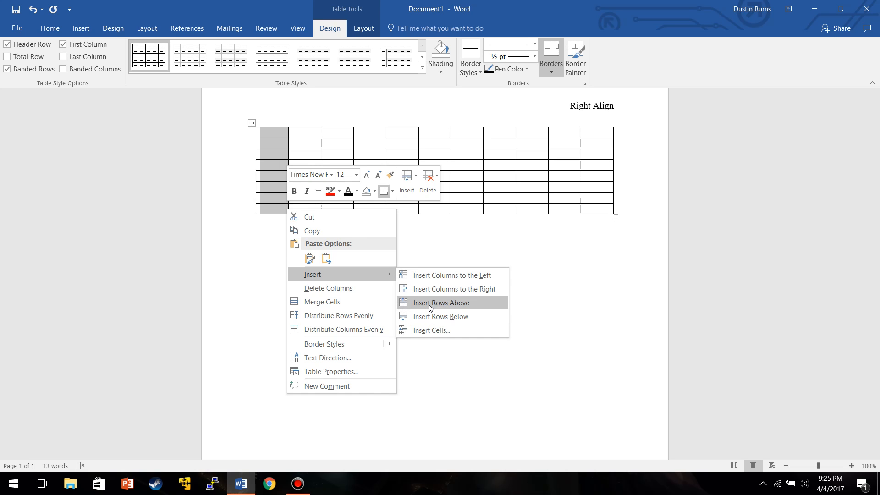
{"action": "left_click", "coordinate": [432, 318]}
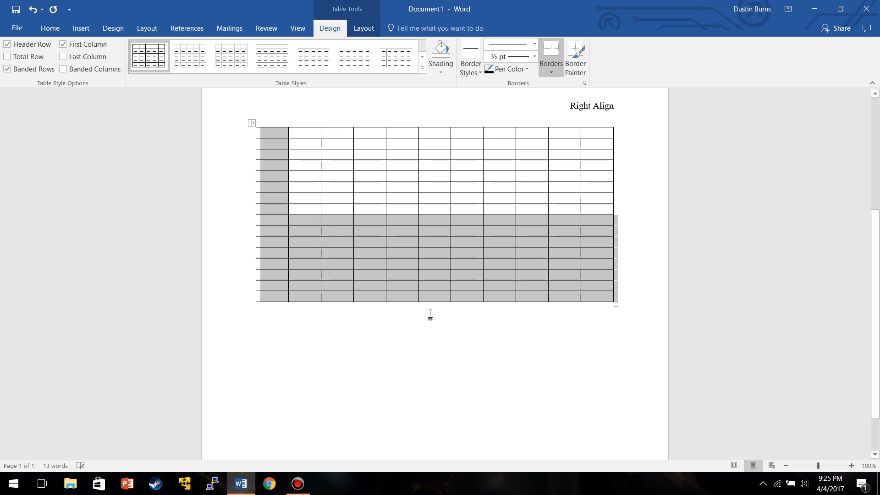
{"action": "left_click", "coordinate": [395, 341]}
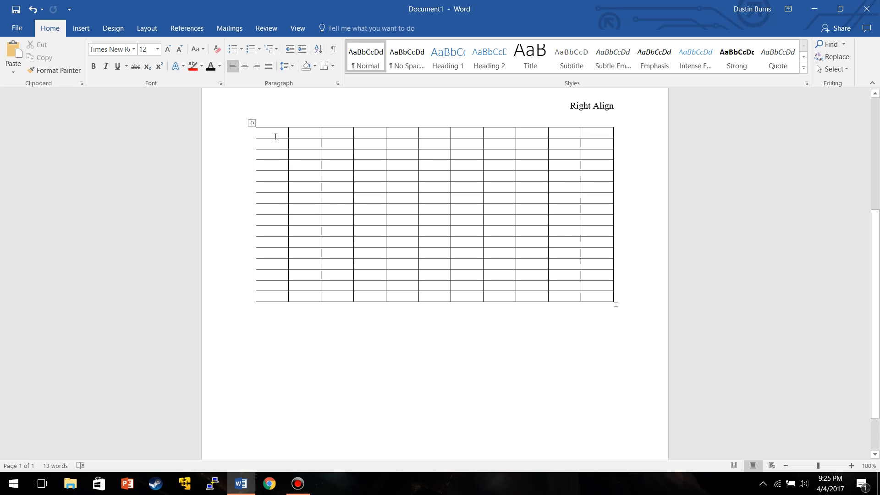
Select the whole table and insert rows above it.
{"action": "left_click_drag", "start_coordinate": [266, 132], "coordinate": [600, 291]}
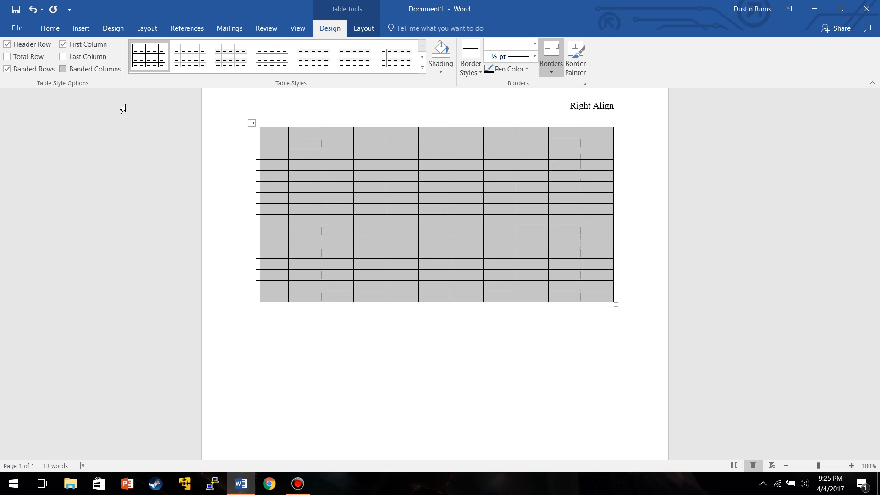
{"action": "right_click", "coordinate": [306, 298]}
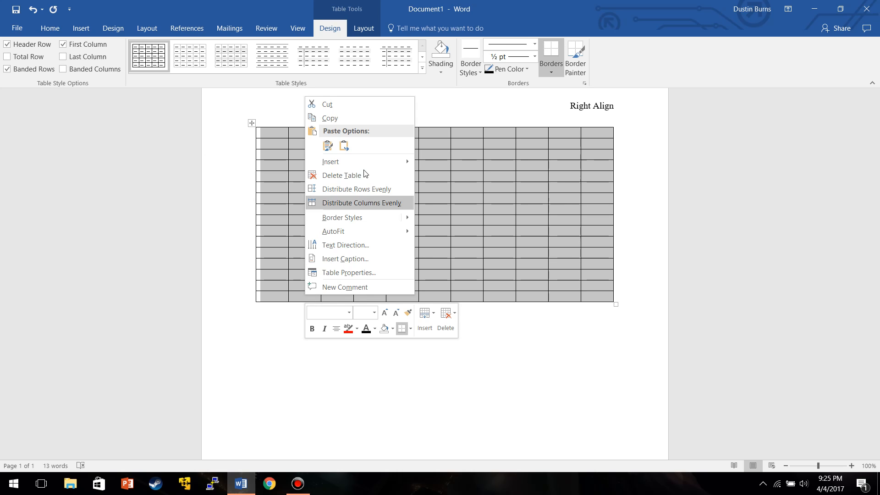
{"action": "mouse_move", "coordinate": [373, 163]}
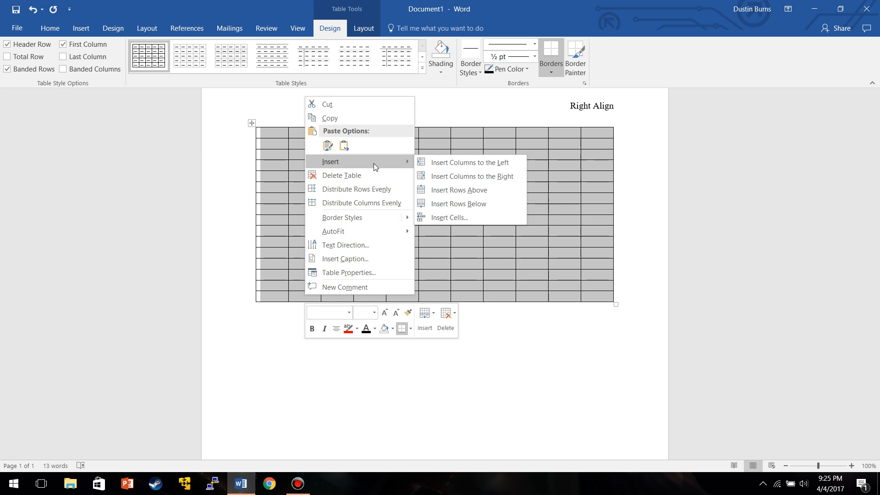
{"action": "left_click", "coordinate": [447, 192]}
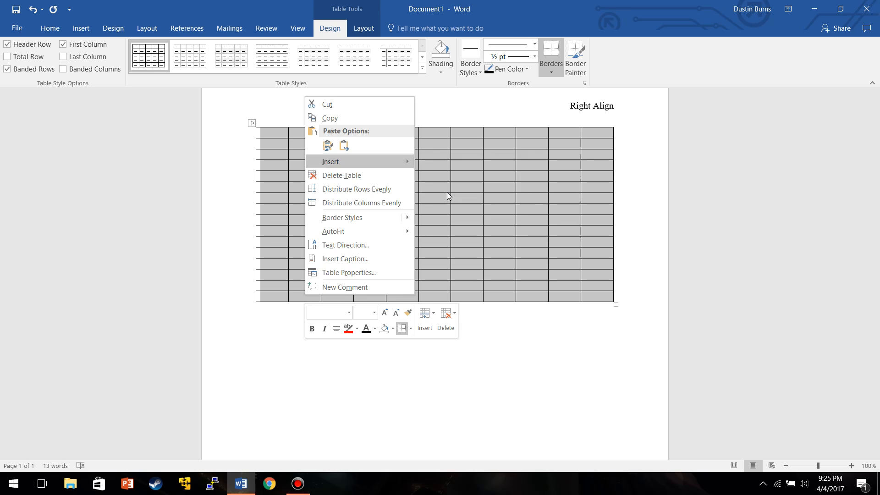
Select the table's lower rows from the seventh row down and delete them as entire rows.
{"action": "scroll", "coordinate": [447, 198], "scroll_direction": "down", "scroll_amount": 3}
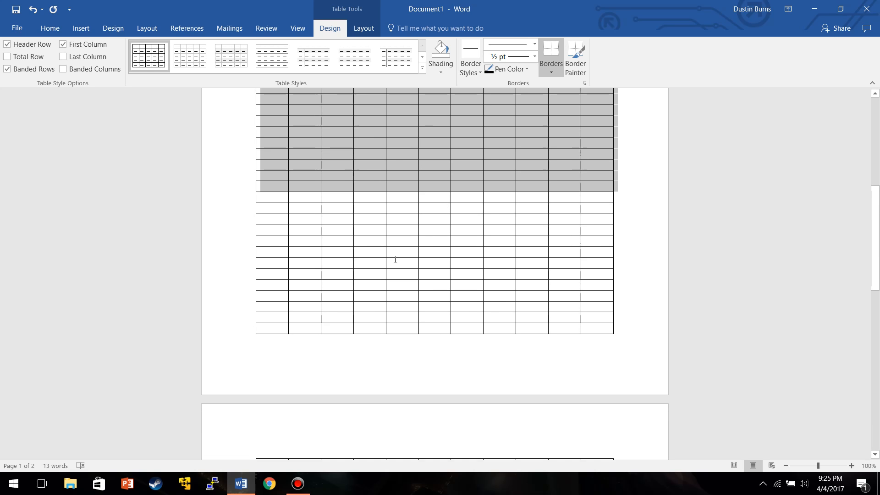
{"action": "scroll", "coordinate": [403, 264], "scroll_direction": "up", "scroll_amount": 4}
{"action": "left_click", "coordinate": [227, 209]}
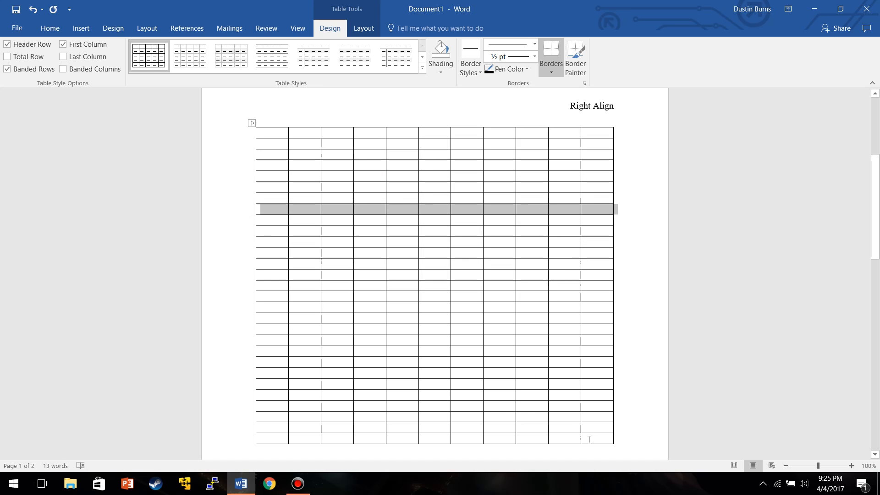
{"action": "left_click_drag", "start_coordinate": [589, 433], "coordinate": [265, 196]}
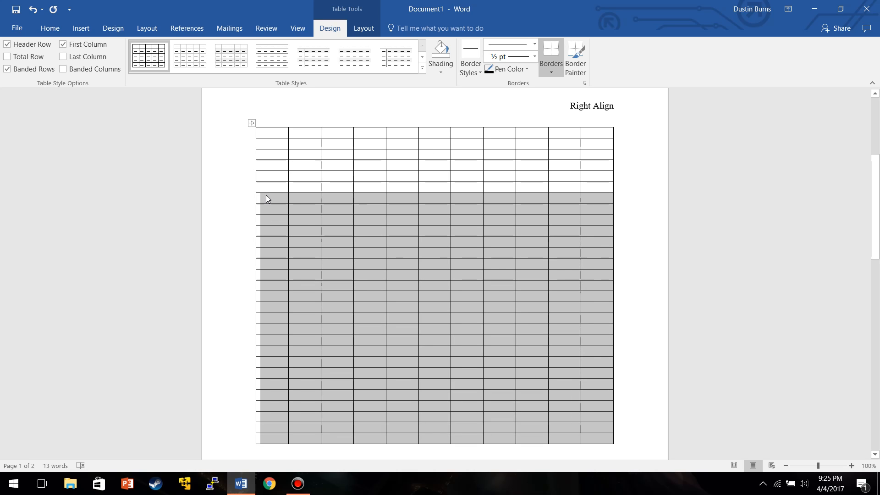
{"action": "right_click", "coordinate": [284, 226]}
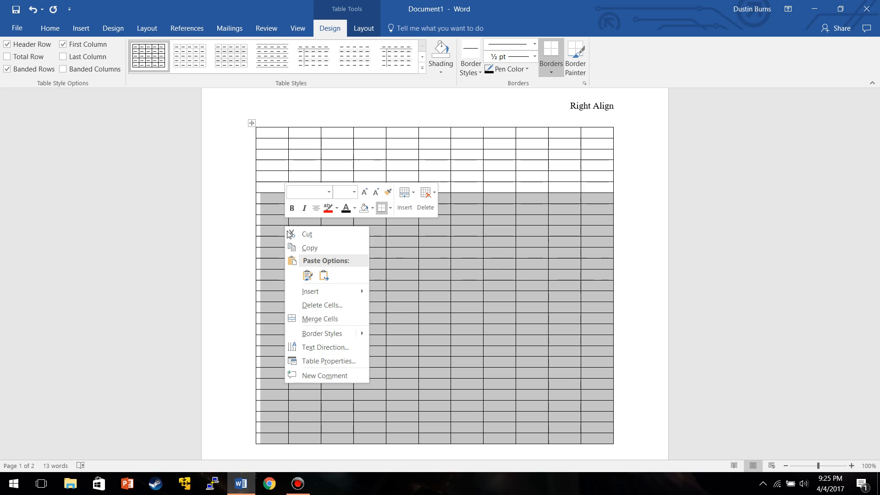
{"action": "left_click", "coordinate": [324, 305]}
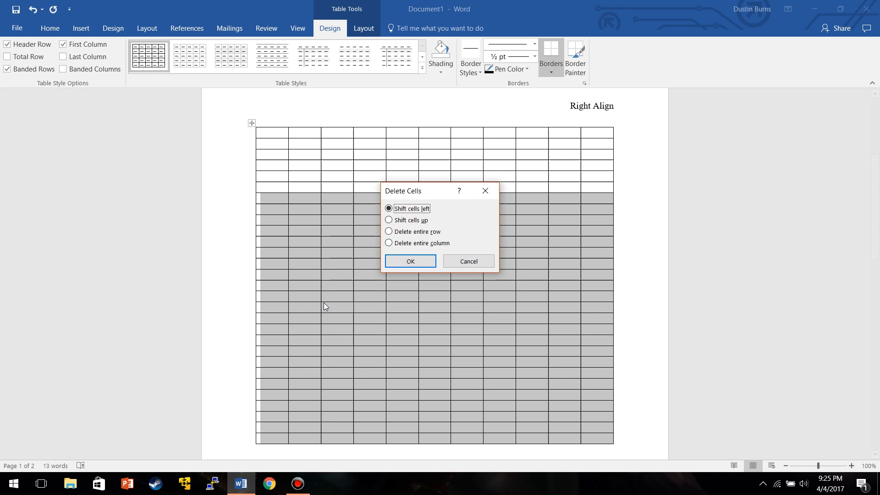
{"action": "left_click", "coordinate": [389, 233]}
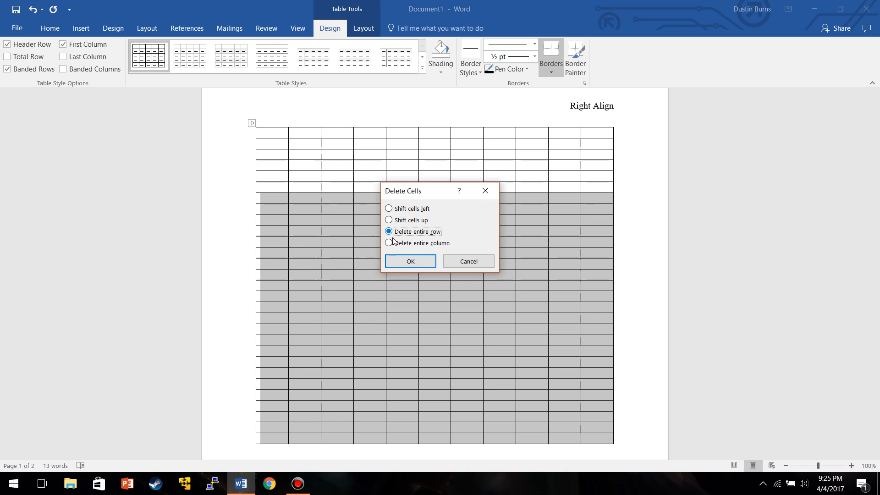
{"action": "left_click", "coordinate": [413, 260]}
Enter The Box in the table's first cell.
{"action": "scroll", "coordinate": [380, 221], "scroll_direction": "up", "scroll_amount": 2}
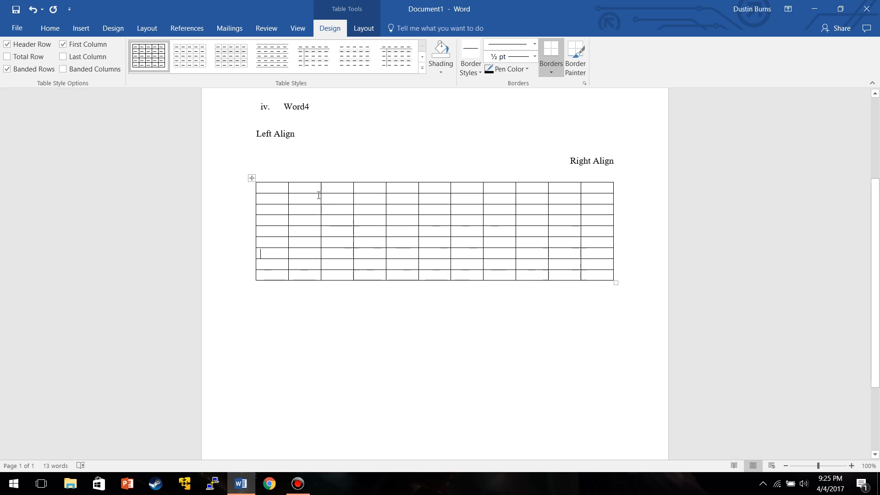
{"action": "scroll", "coordinate": [318, 195], "scroll_direction": "down", "scroll_amount": 2}
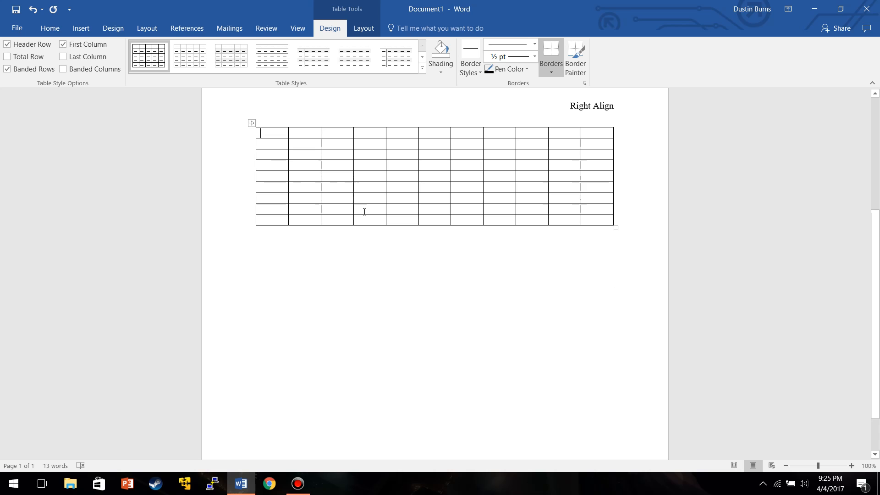
{"action": "type", "text": "The Box"}
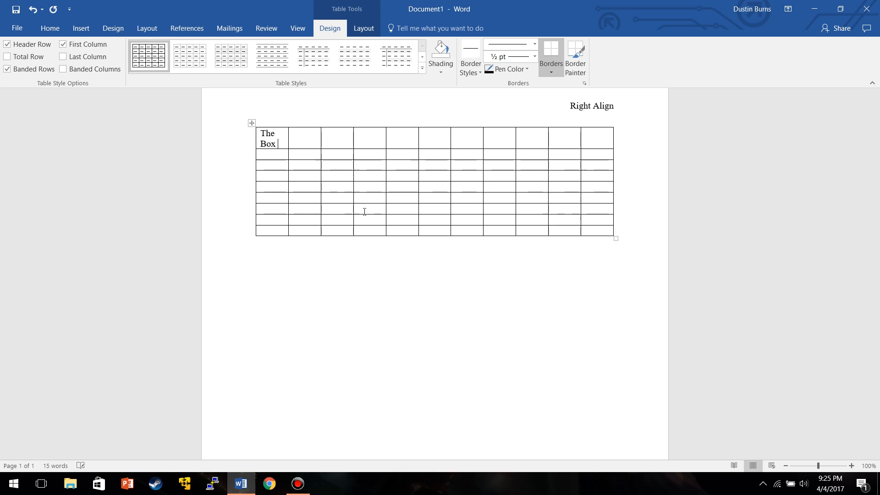
{"action": "type", "text": " Wil"}
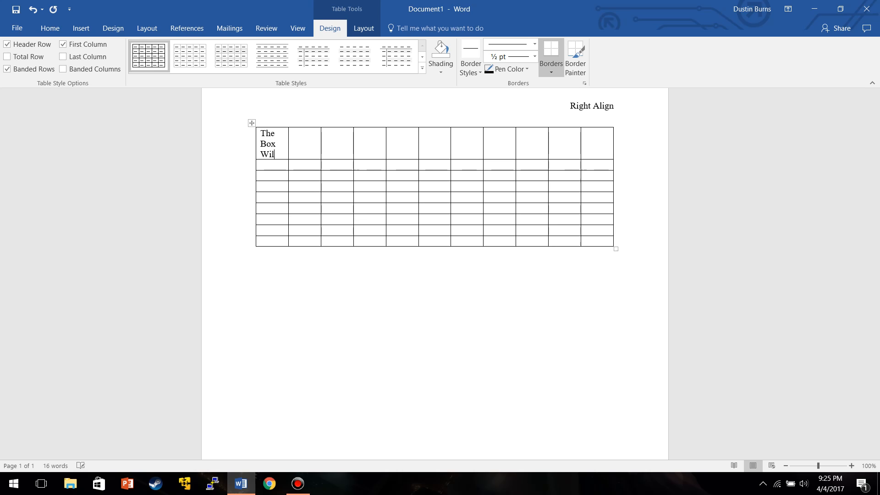
Extend the first cell's text so it reads The Box Will Expand.
{"action": "type", "text": "Expand"}
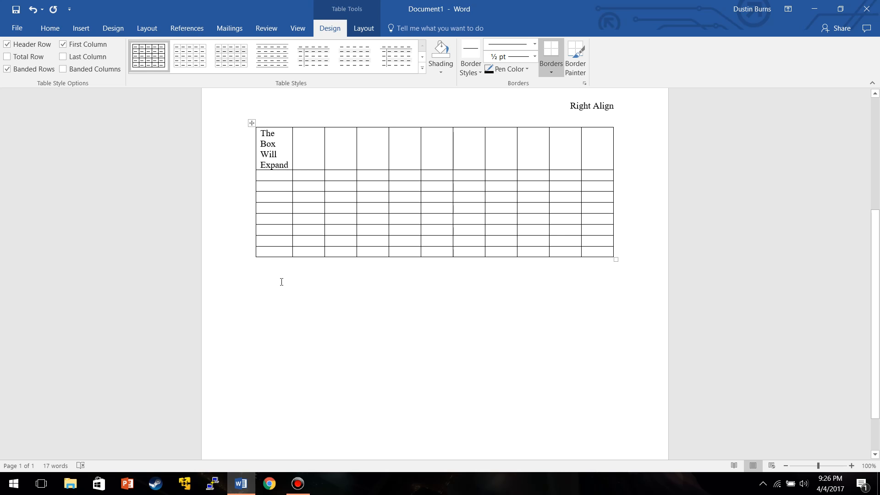
Place the cursor on the empty line below the table and left-align that paragraph.
{"action": "left_click", "coordinate": [280, 278]}
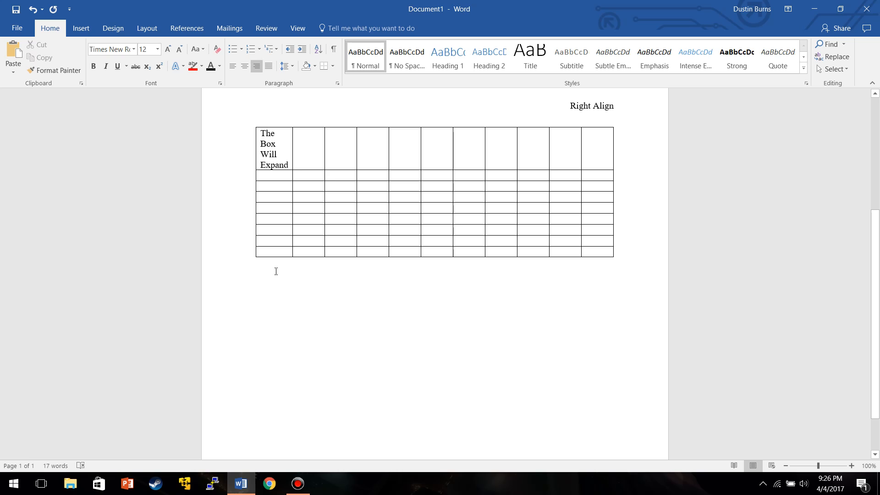
{"action": "key", "text": "ctrl+l"}
{"action": "left_click", "coordinate": [83, 28]}
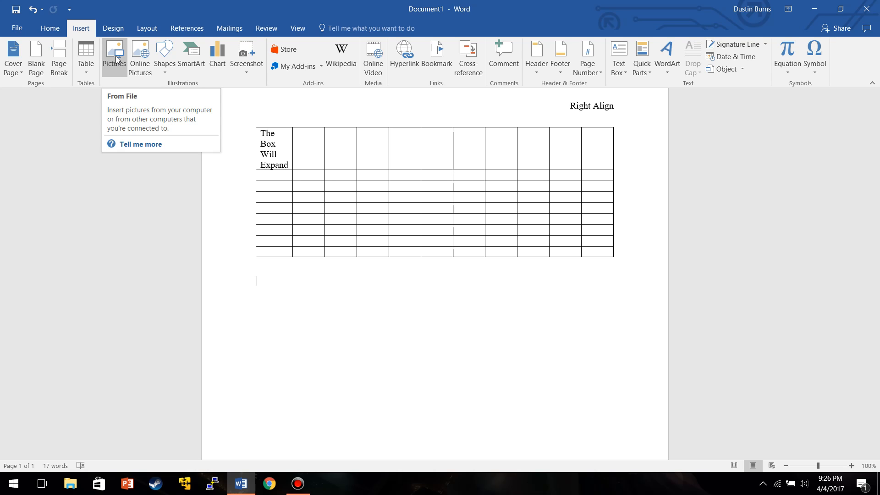
{"action": "left_click", "coordinate": [116, 58]}
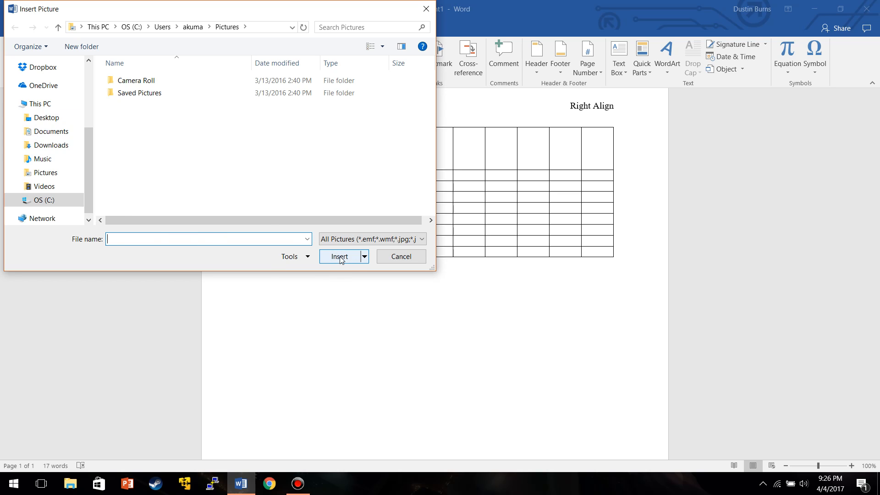
{"action": "left_click", "coordinate": [426, 9]}
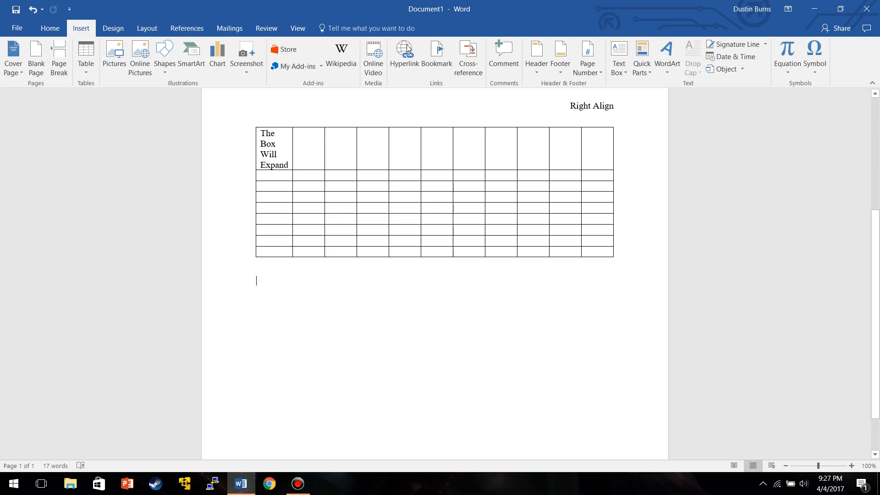
Paste the copied picture of the squirrel and bird on the line below the table.
{"action": "scroll", "coordinate": [272, 254], "scroll_direction": "down", "scroll_amount": 2}
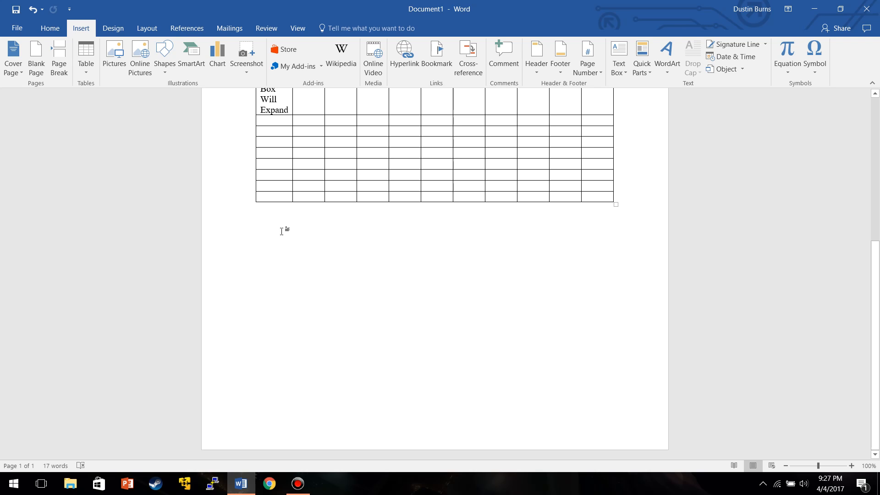
{"action": "right_click", "coordinate": [273, 238]}
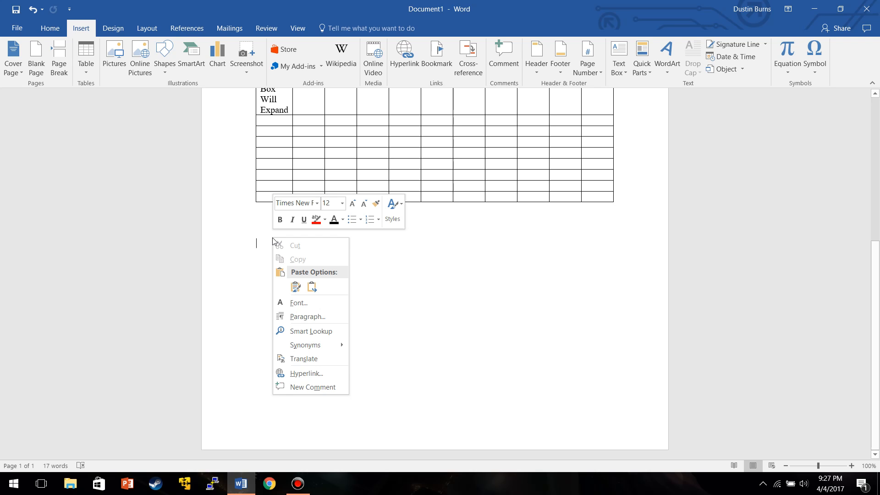
{"action": "left_click", "coordinate": [295, 288]}
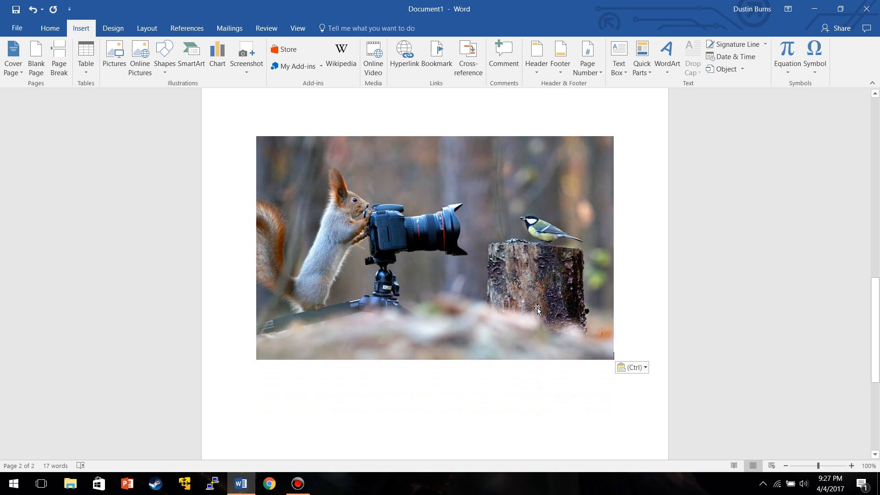
Scale the pasted picture down to about two-thirds of its original size.
{"action": "left_click", "coordinate": [495, 259]}
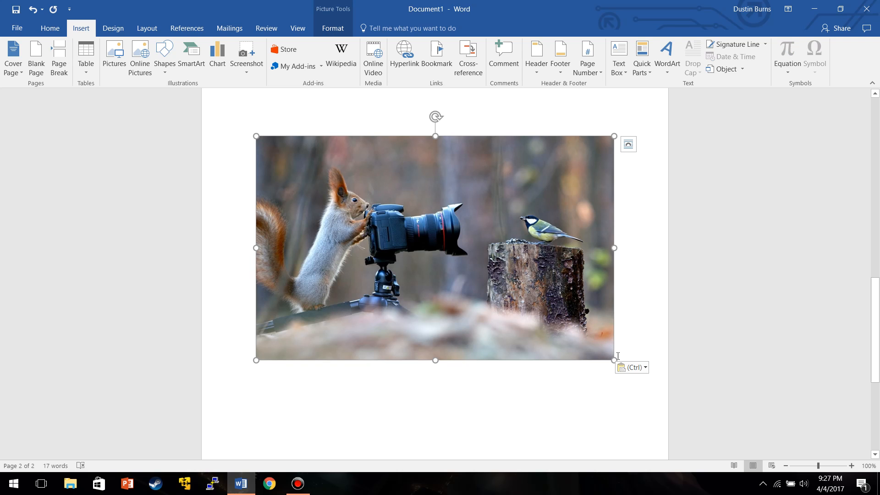
{"action": "left_click_drag", "start_coordinate": [614, 360], "coordinate": [469, 267]}
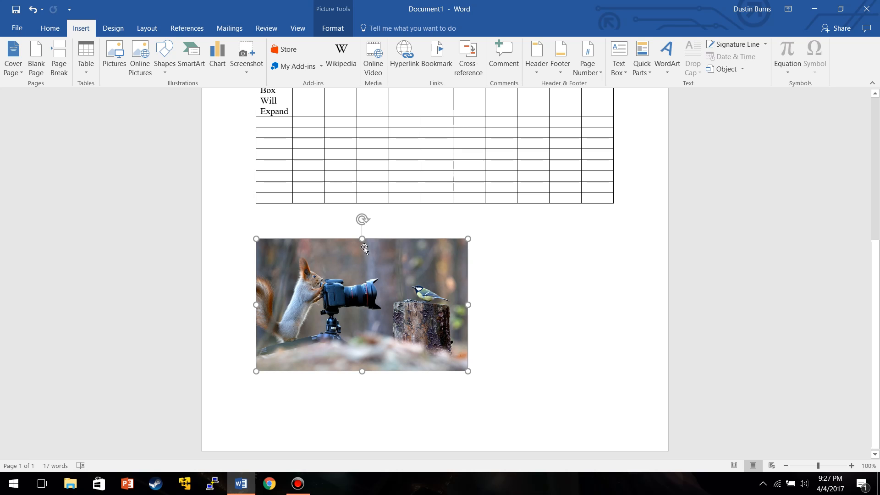
{"action": "left_click_drag", "start_coordinate": [467, 370], "coordinate": [505, 394]}
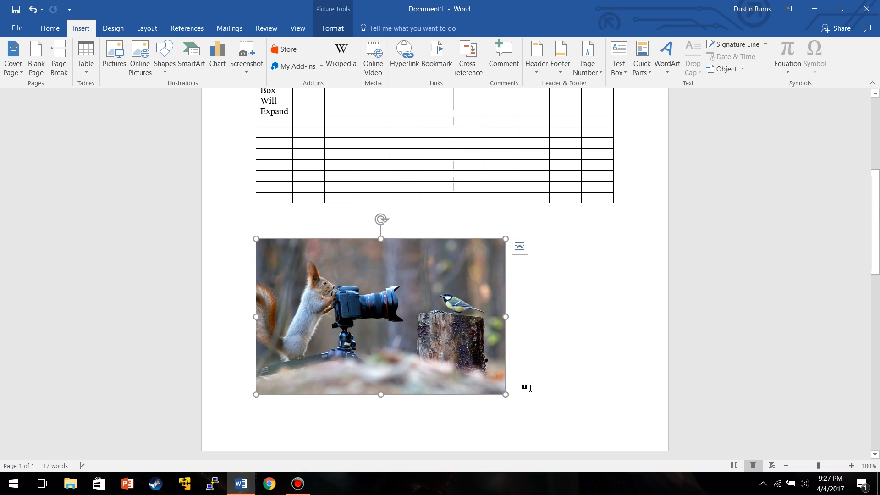
Open the picture's layout options, close them, and delete the picture.
{"action": "left_click", "coordinate": [522, 250]}
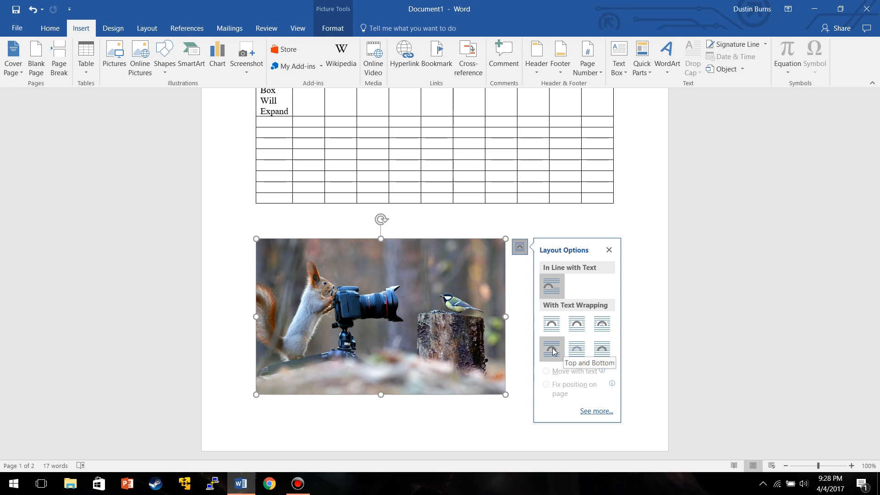
{"action": "left_click", "coordinate": [609, 251]}
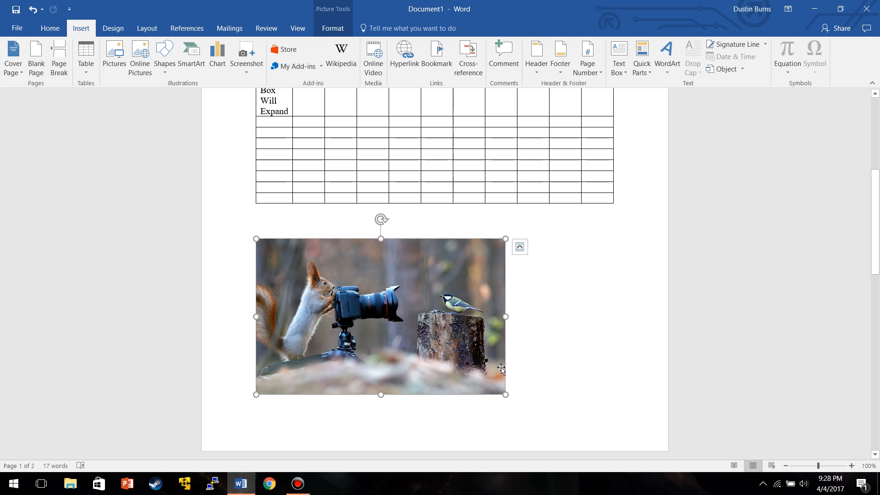
{"action": "key", "text": "Delete"}
Insert a 1-inch square rectangle below the table.
{"action": "scroll", "coordinate": [501, 357], "scroll_direction": "up", "scroll_amount": 10}
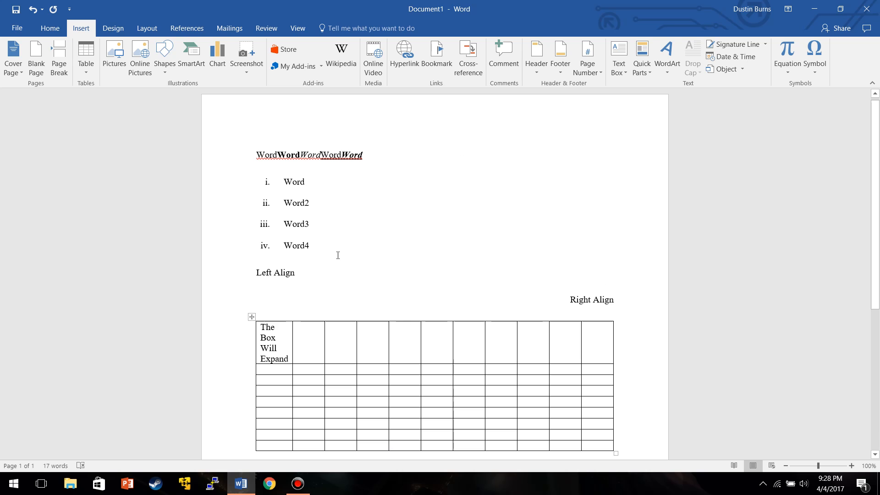
{"action": "scroll", "coordinate": [324, 215], "scroll_direction": "down", "scroll_amount": 8}
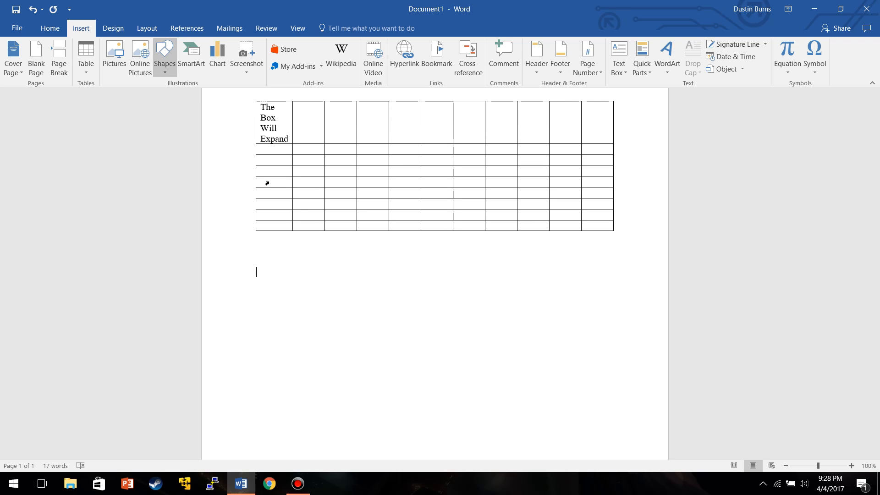
{"action": "left_click", "coordinate": [165, 55]}
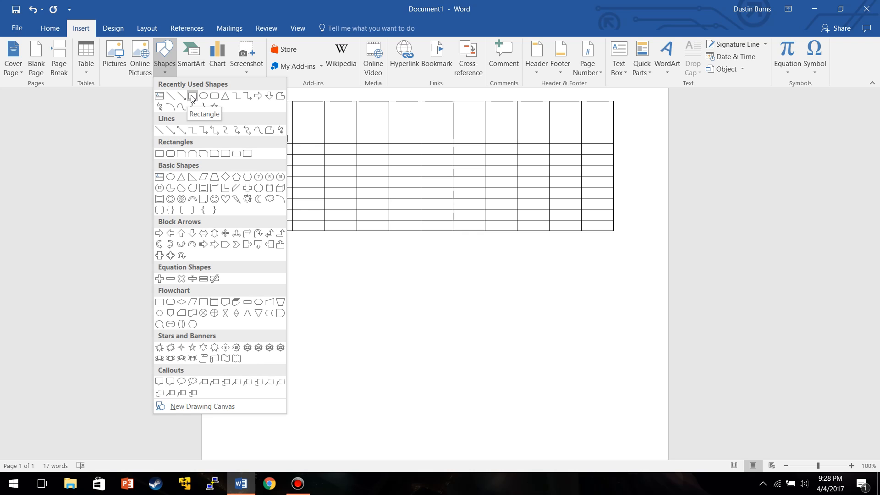
{"action": "left_click", "coordinate": [192, 98]}
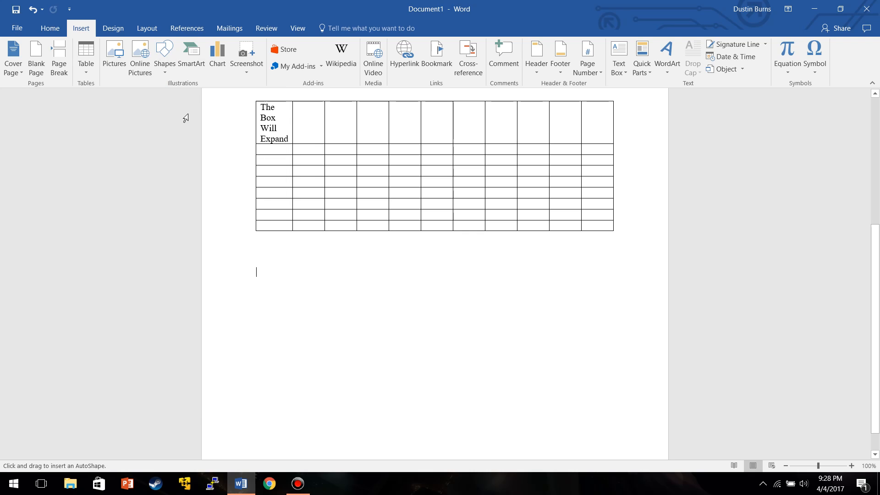
{"action": "left_click", "coordinate": [319, 277]}
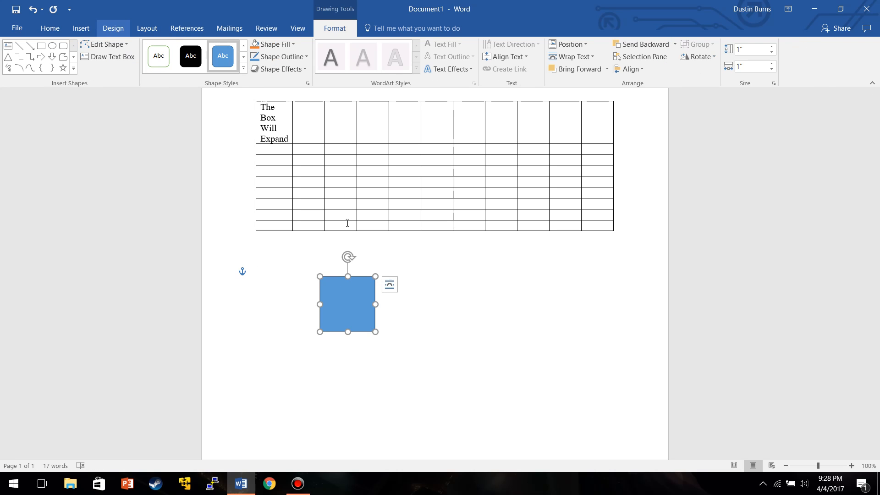
Draw a second 1-inch square rectangle to the right of the first.
{"action": "left_click", "coordinate": [41, 46]}
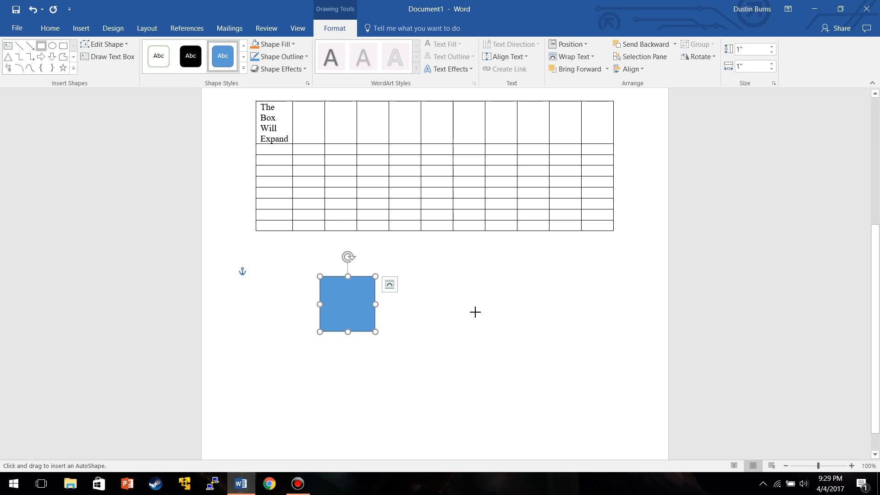
{"action": "left_click", "coordinate": [472, 301]}
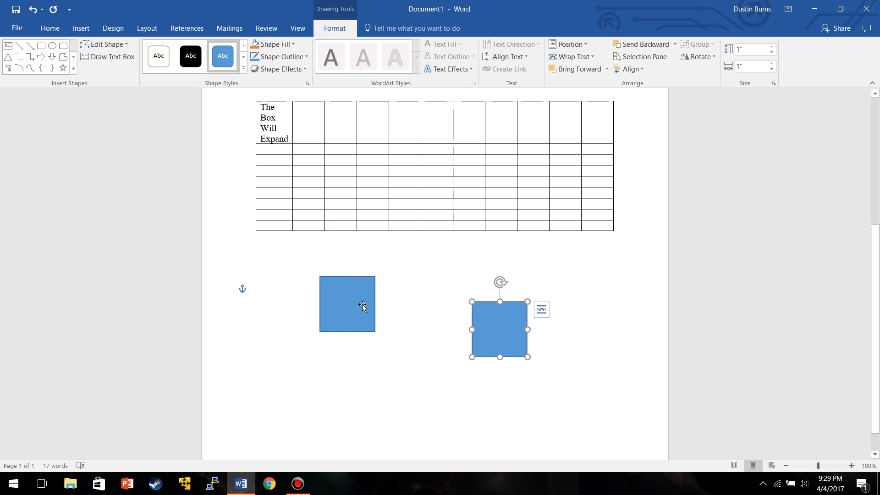
Resize the first rectangle to about 0.52 × 0.64 in and the second to about 0.58 × 1 in.
{"action": "left_click", "coordinate": [362, 320]}
{"action": "left_click_drag", "start_coordinate": [376, 332], "coordinate": [355, 300]}
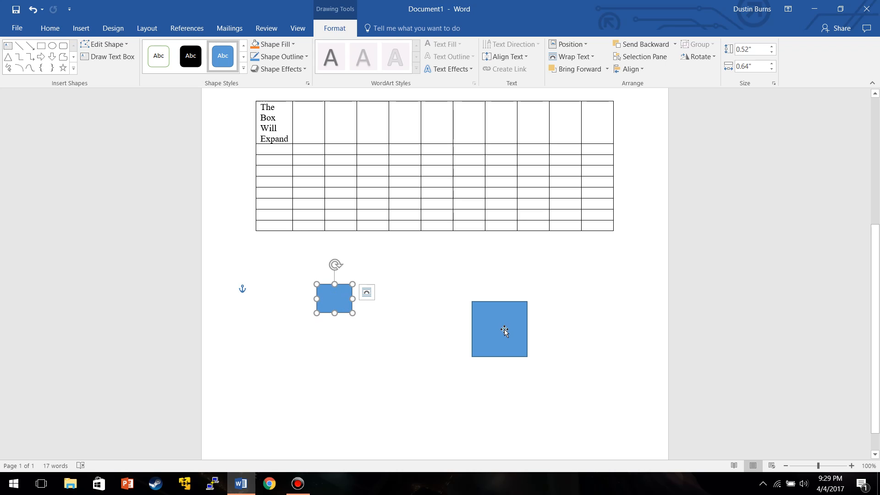
{"action": "left_click_drag", "start_coordinate": [505, 330], "coordinate": [505, 307]}
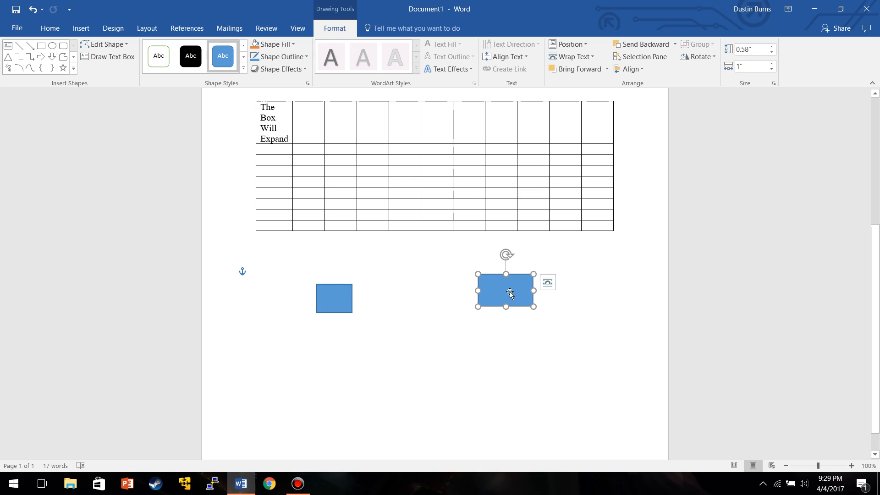
{"action": "type", "text": "W"}
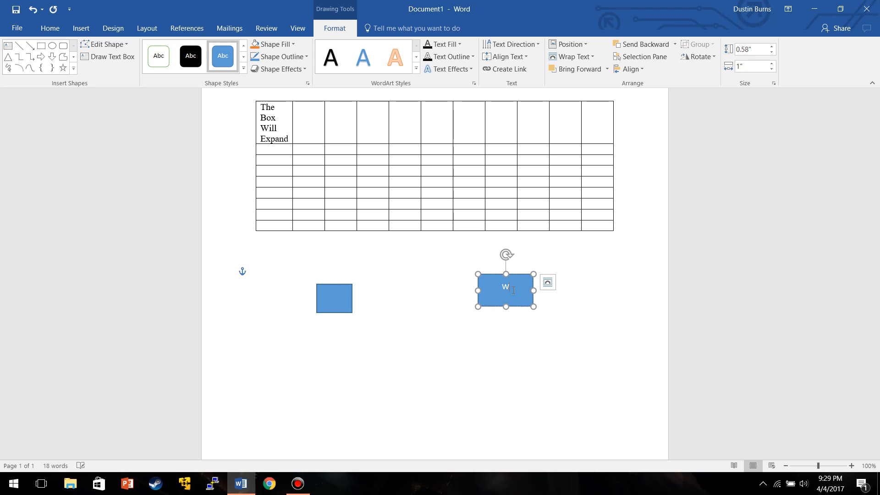
{"action": "type", "text": "ord"}
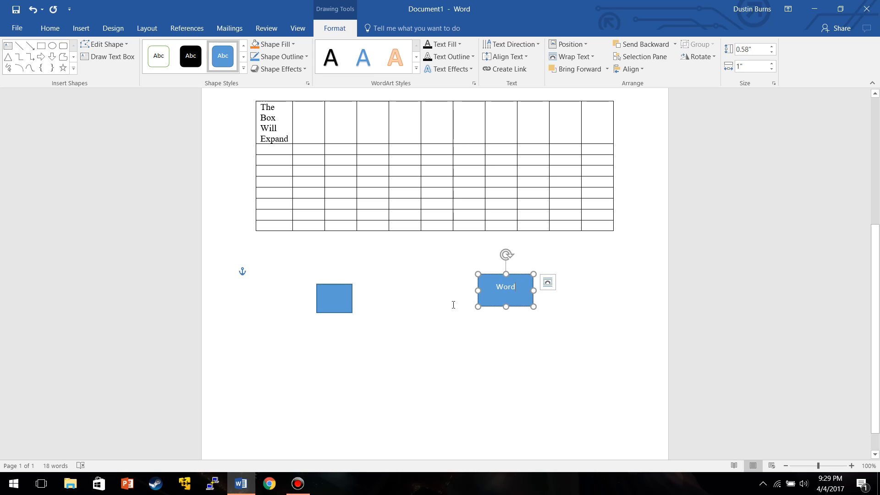
{"action": "key", "text": "BackSpace"}
{"action": "key", "text": "BackSpace"}
{"action": "key", "text": "BackSpace"}
{"action": "key", "text": "BackSpace"}
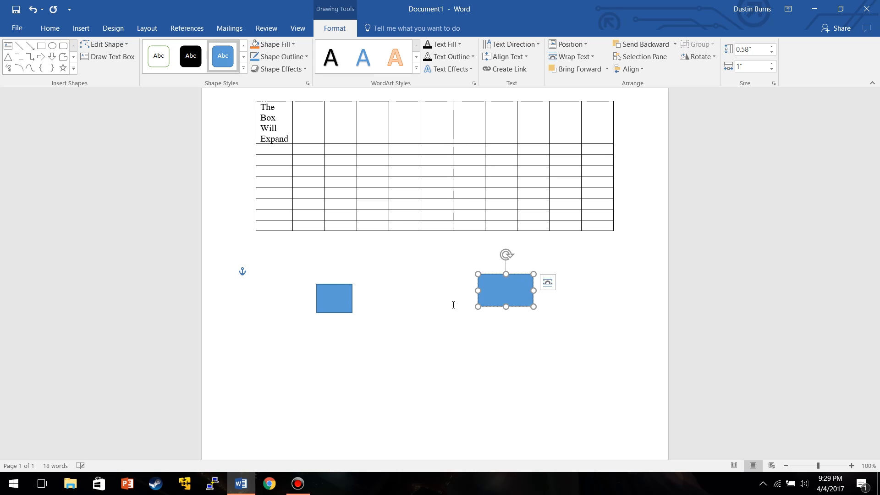
Draw an arrow from the small rectangle to the wider rectangle and color its outline red.
{"action": "left_click", "coordinate": [446, 321]}
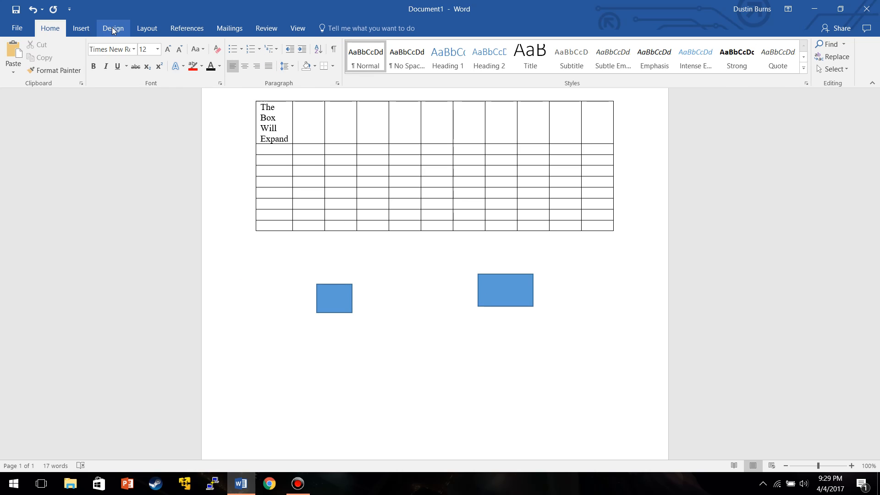
{"action": "left_click", "coordinate": [81, 28]}
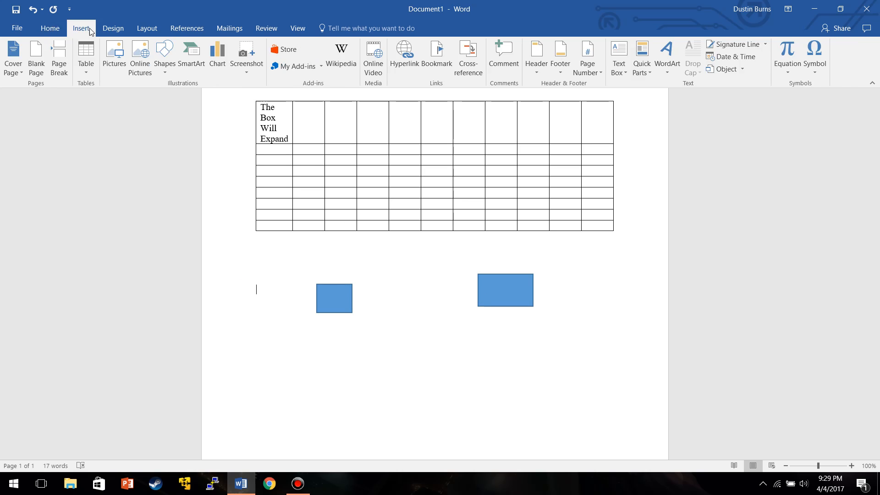
{"action": "left_click", "coordinate": [165, 58]}
{"action": "left_click", "coordinate": [180, 95]}
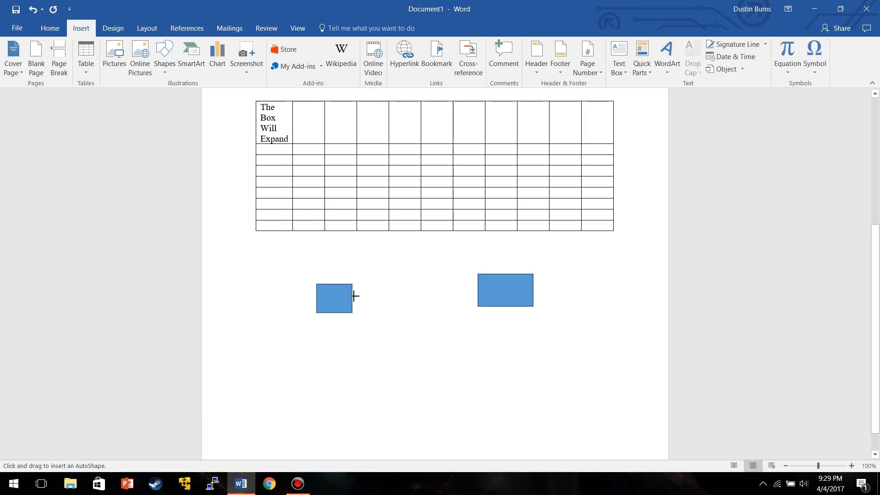
{"action": "left_click_drag", "start_coordinate": [354, 296], "coordinate": [459, 293]}
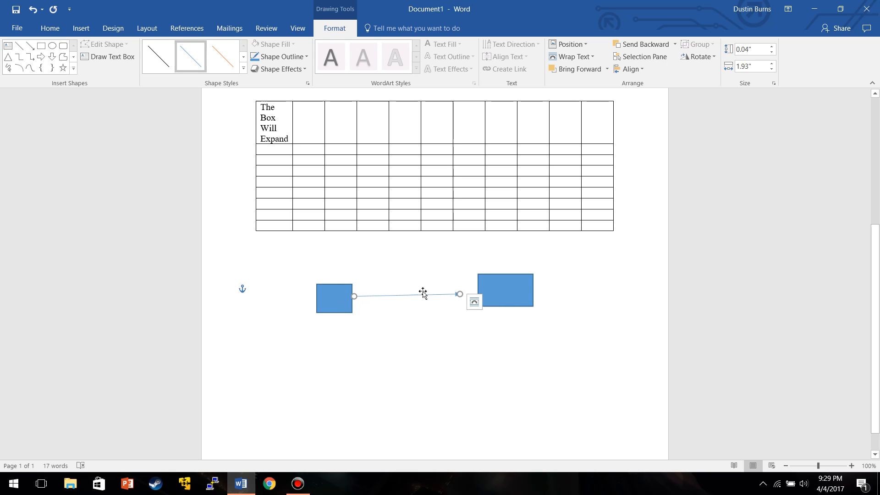
{"action": "left_click", "coordinate": [284, 57]}
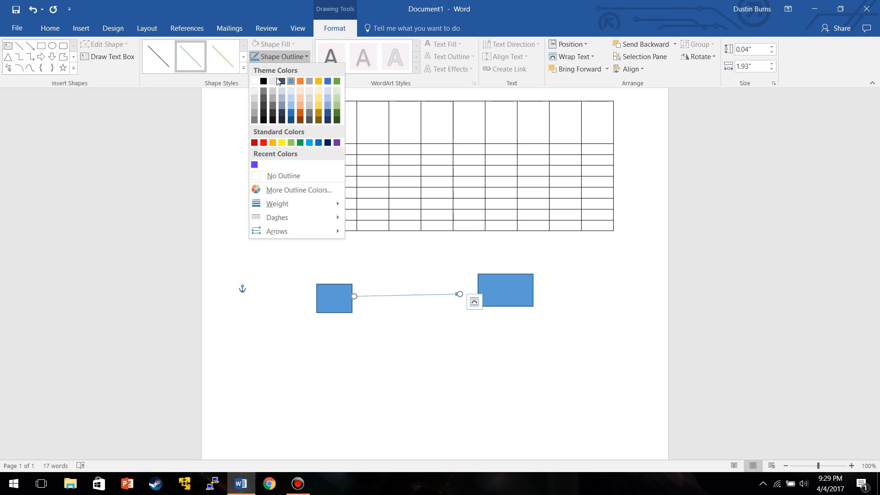
{"action": "left_click", "coordinate": [264, 143]}
Fill the small rectangle with yellow and give it a black outline.
{"action": "left_click", "coordinate": [339, 300]}
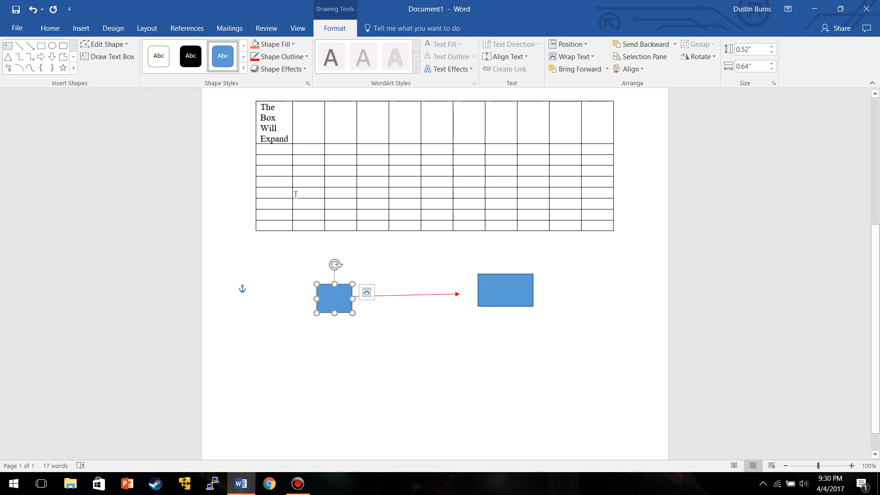
{"action": "left_click", "coordinate": [274, 44]}
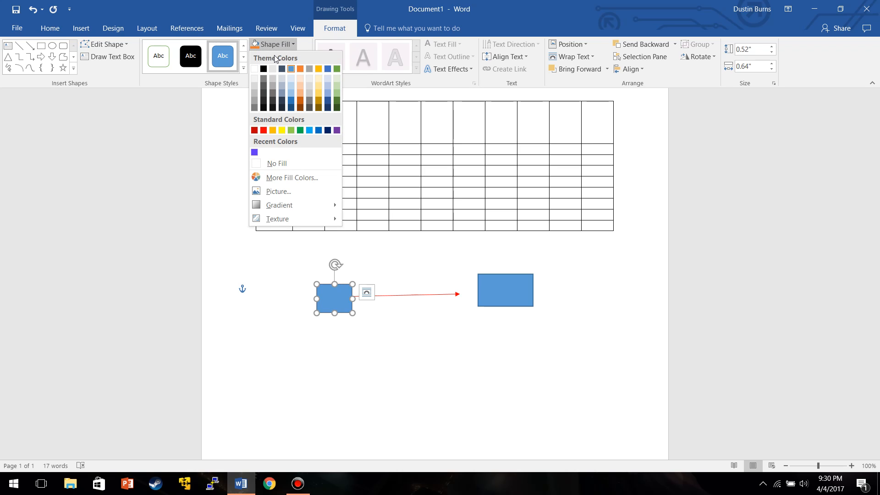
{"action": "left_click", "coordinate": [280, 131]}
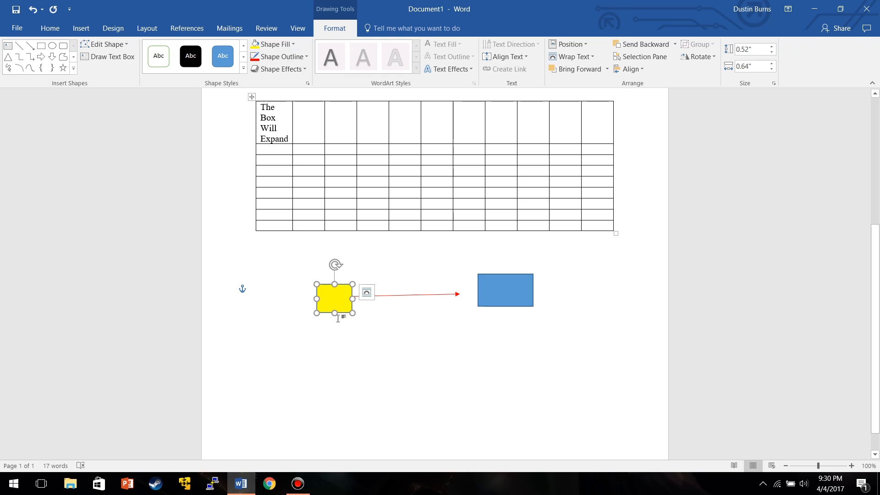
{"action": "left_click", "coordinate": [274, 57]}
{"action": "left_click", "coordinate": [263, 82]}
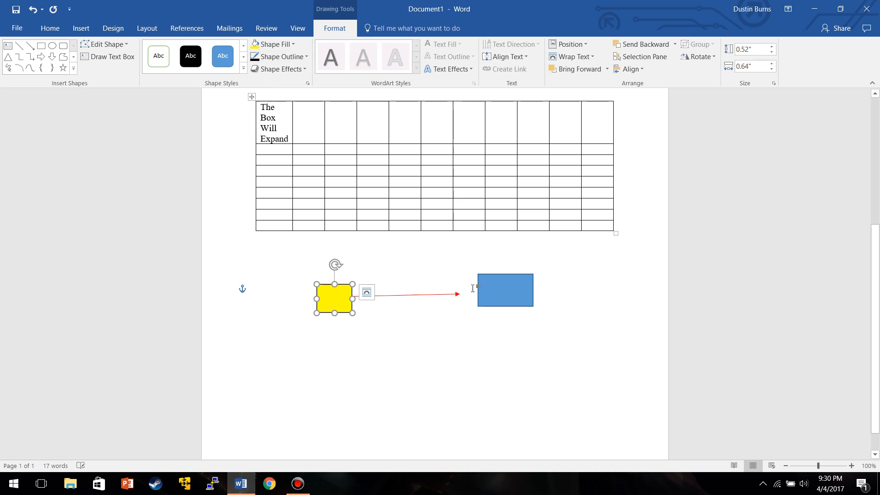
Fill the wider rectangle with yellow and outline it in black.
{"action": "left_click", "coordinate": [509, 291]}
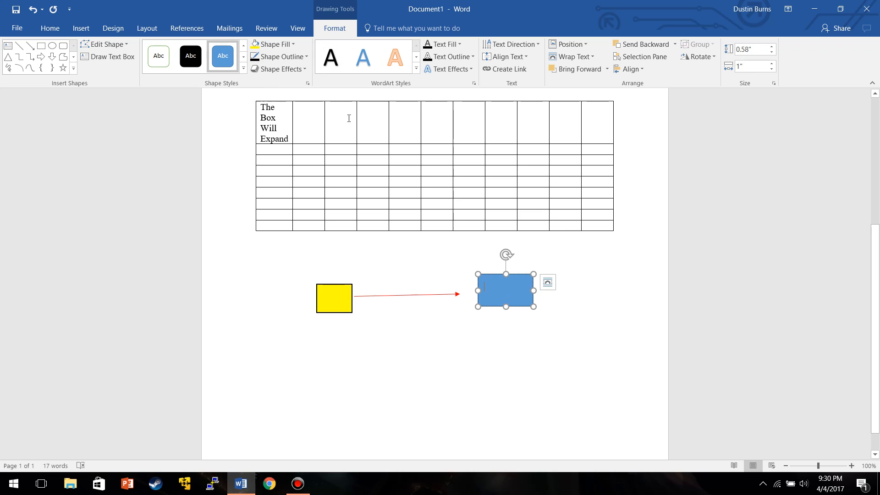
{"action": "left_click", "coordinate": [282, 48]}
{"action": "left_click", "coordinate": [282, 131]}
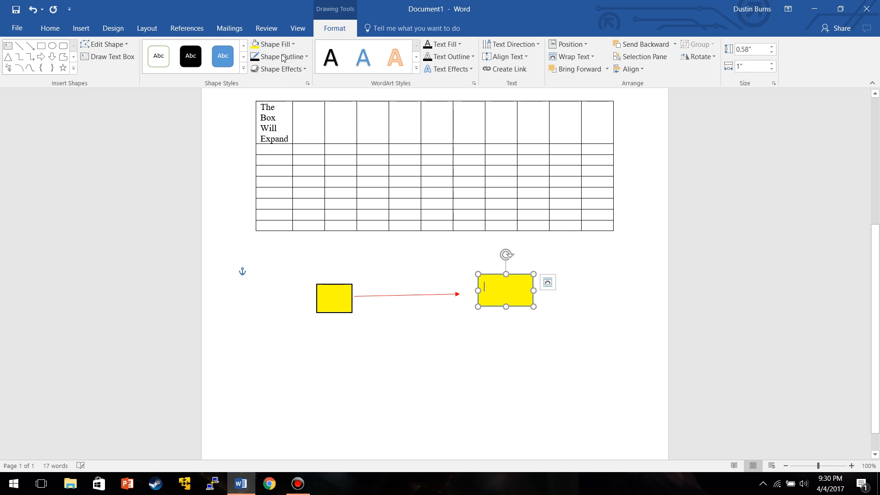
{"action": "left_click", "coordinate": [281, 56]}
{"action": "left_click", "coordinate": [304, 133]}
{"action": "left_click", "coordinate": [518, 322]}
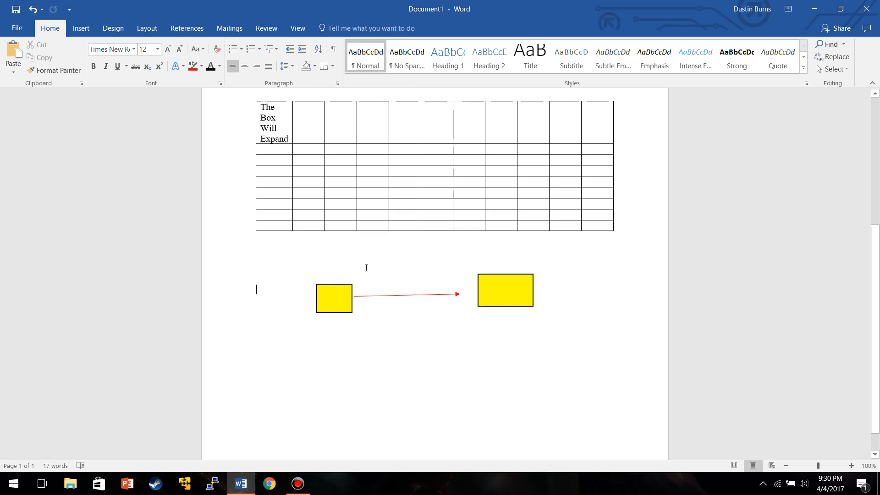
Delete the small rectangle, the arrow and the wider rectangle below the table.
{"action": "scroll", "coordinate": [365, 267], "scroll_direction": "down", "scroll_amount": 1}
{"action": "left_click", "coordinate": [343, 269]}
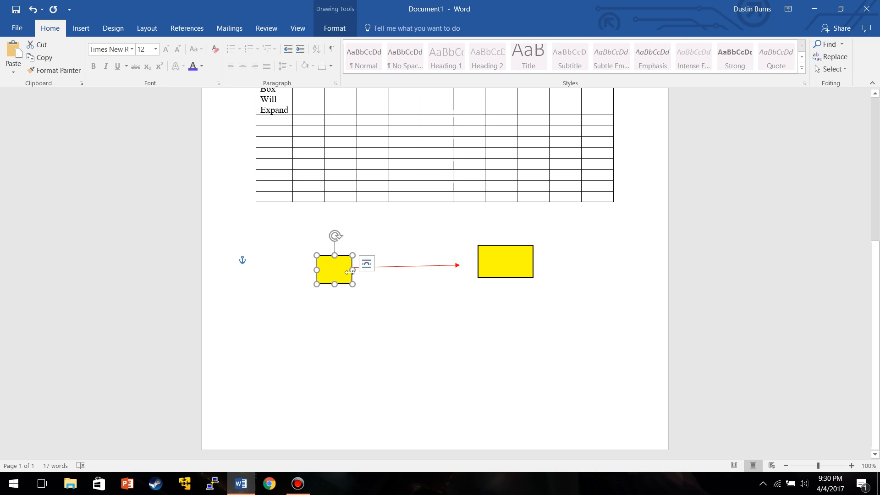
{"action": "key", "text": "Delete"}
{"action": "left_click", "coordinate": [396, 266]}
{"action": "key", "text": "Delete"}
{"action": "left_click", "coordinate": [497, 263]}
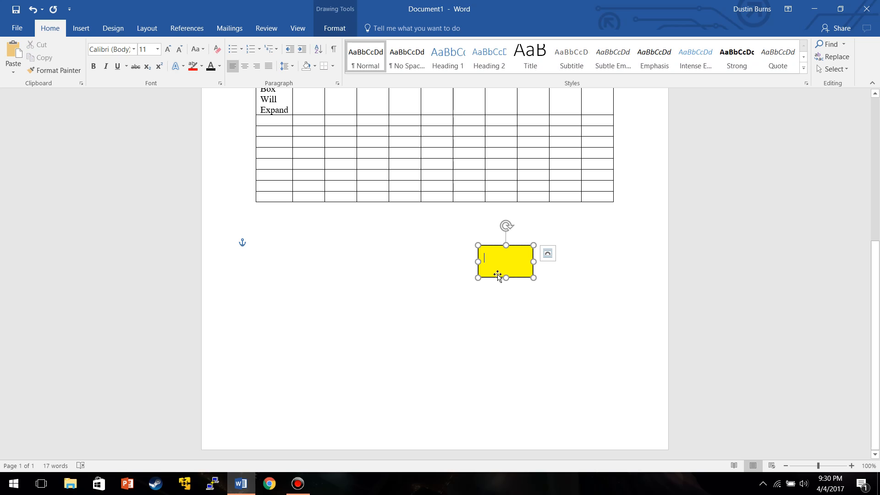
{"action": "left_click", "coordinate": [509, 289]}
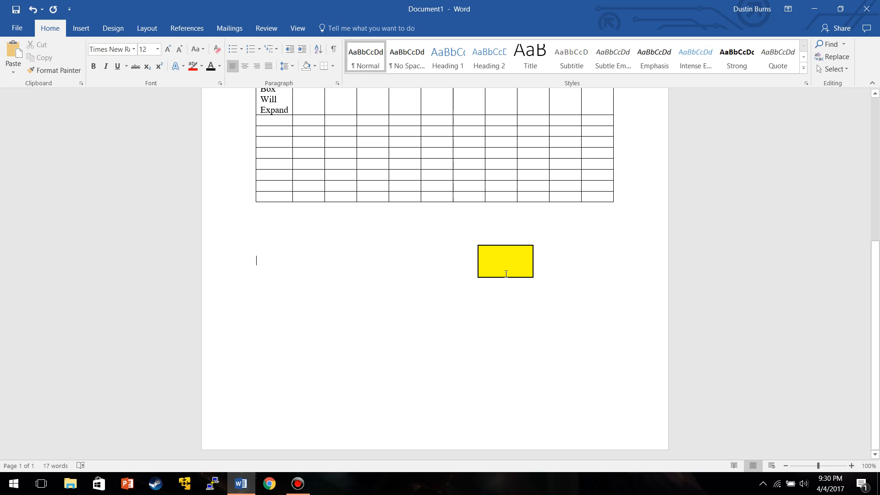
{"action": "left_click", "coordinate": [505, 274]}
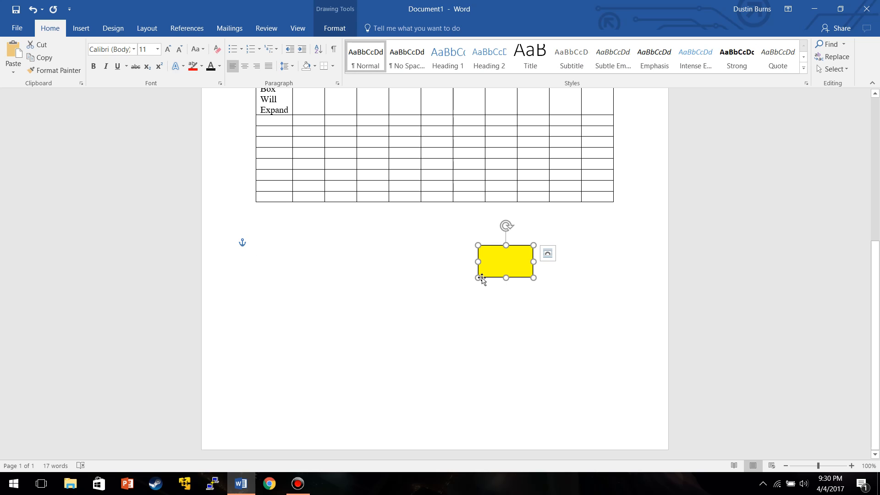
{"action": "key", "text": "Delete"}
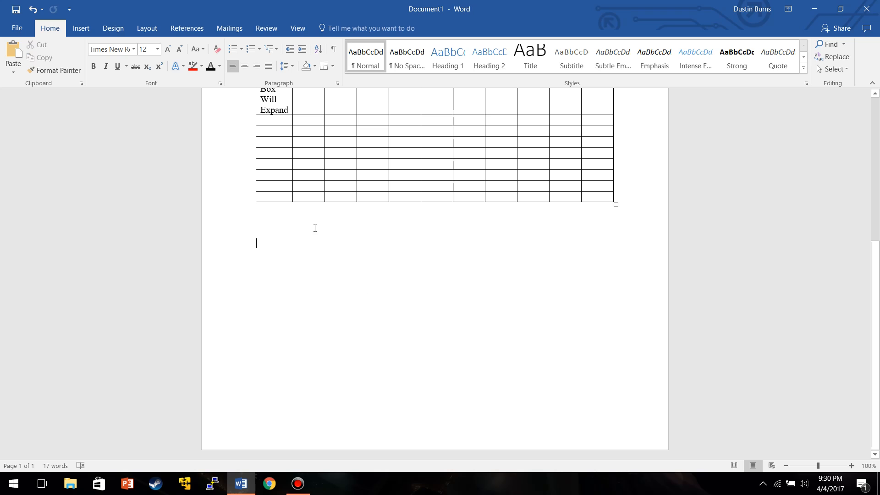
Paste a picture into the document below the table.
{"action": "right_click", "coordinate": [367, 269]}
{"action": "left_click", "coordinate": [388, 319]}
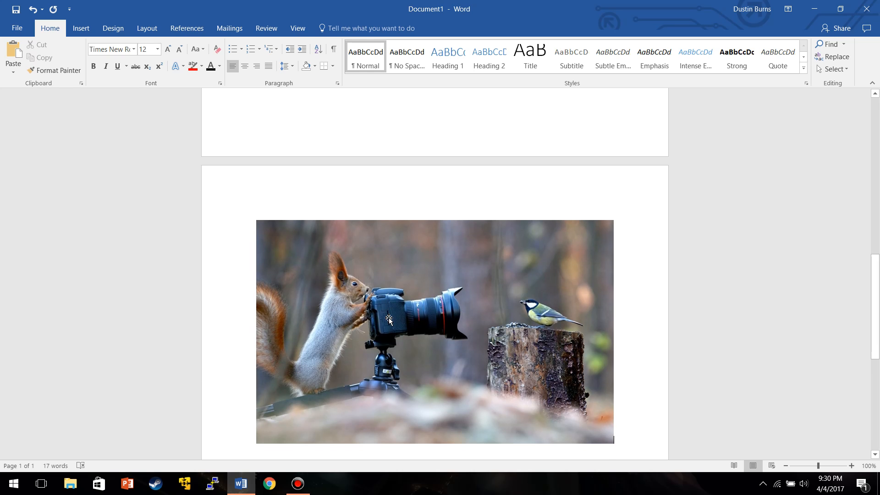
{"action": "scroll", "coordinate": [379, 177], "scroll_direction": "down", "scroll_amount": 3}
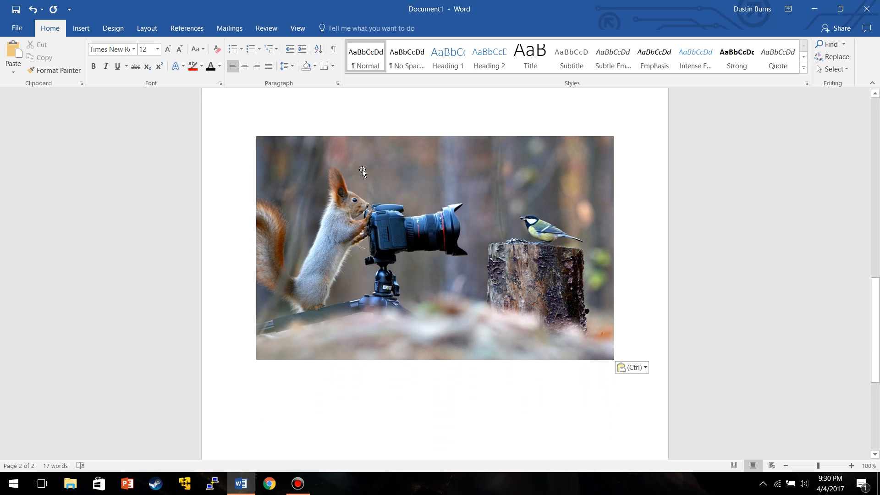
Draw a 1-inch square rectangle over the bird in the picture and remove its fill.
{"action": "left_click", "coordinate": [81, 30]}
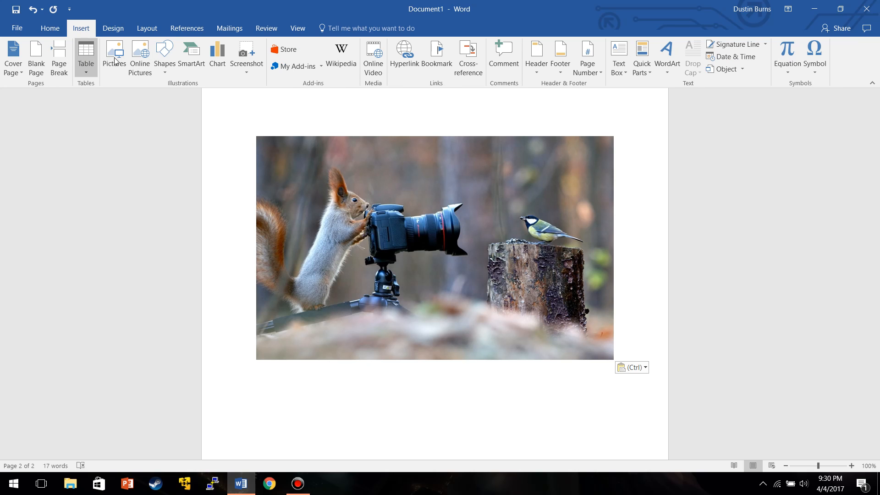
{"action": "left_click", "coordinate": [164, 51]}
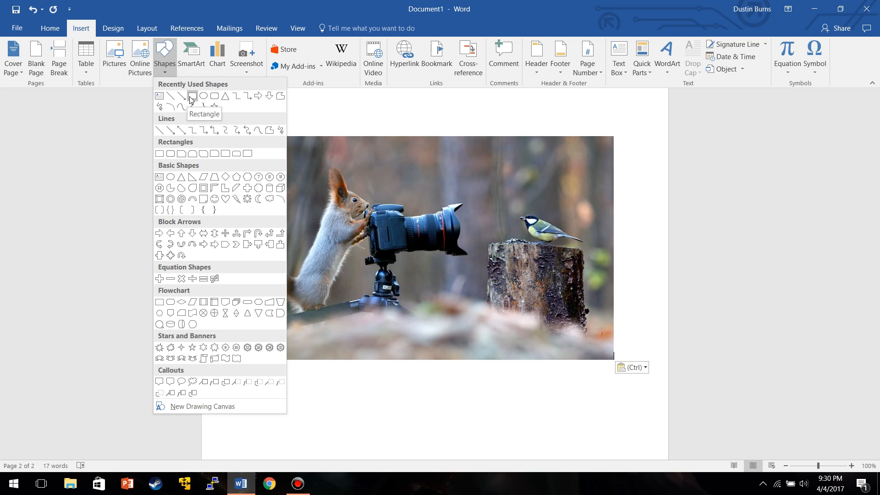
{"action": "left_click", "coordinate": [192, 96]}
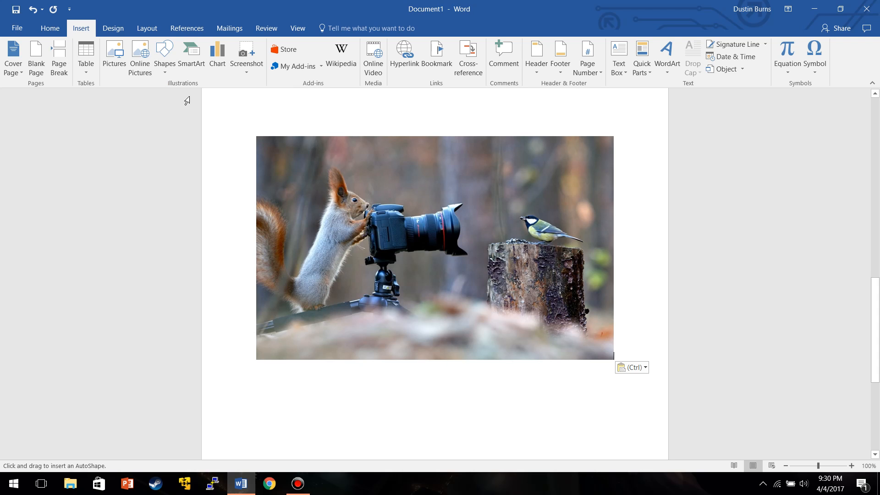
{"action": "left_click", "coordinate": [507, 209]}
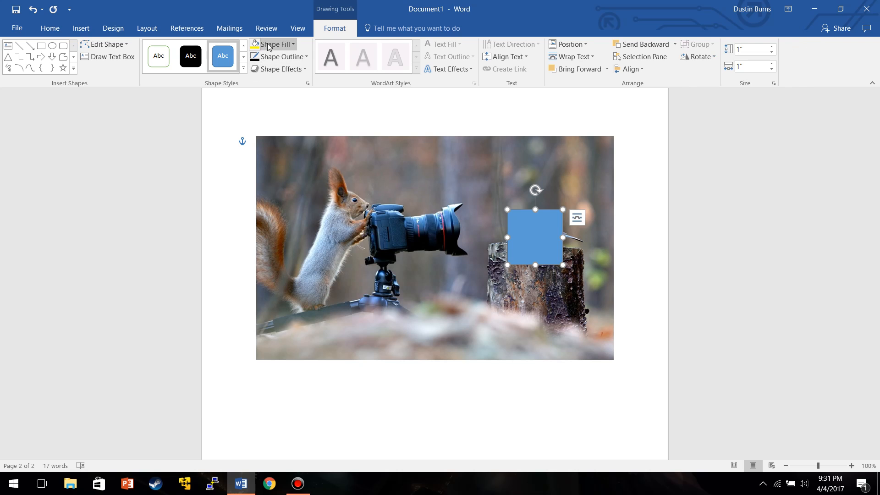
{"action": "left_click", "coordinate": [282, 44]}
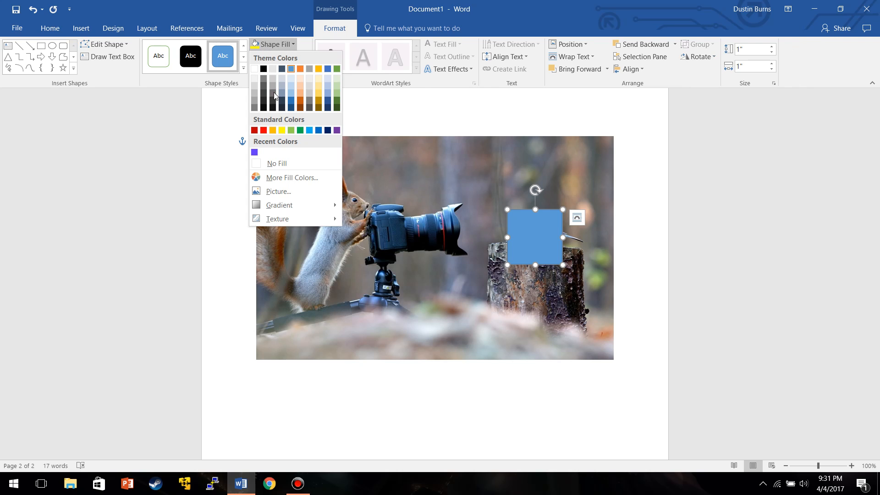
{"action": "left_click", "coordinate": [259, 165]}
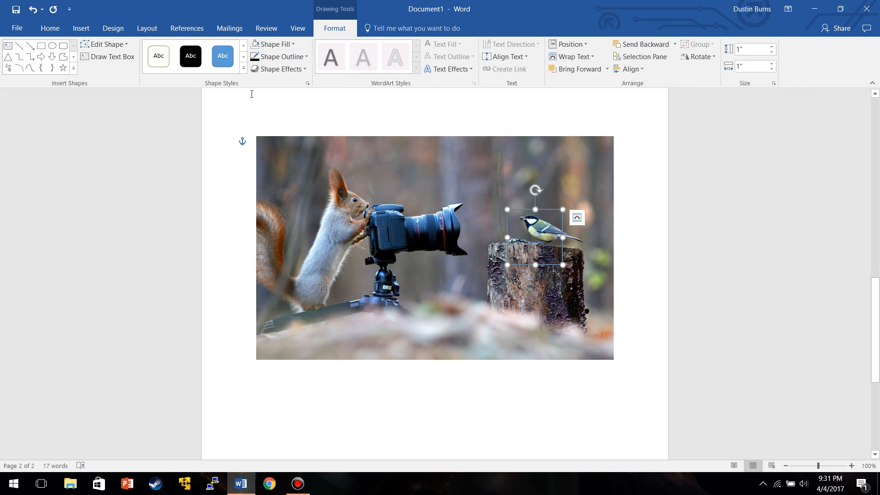
Color the rectangle's outline red and resize it to about 1.31 × 0.93 in around the bird.
{"action": "left_click", "coordinate": [278, 57]}
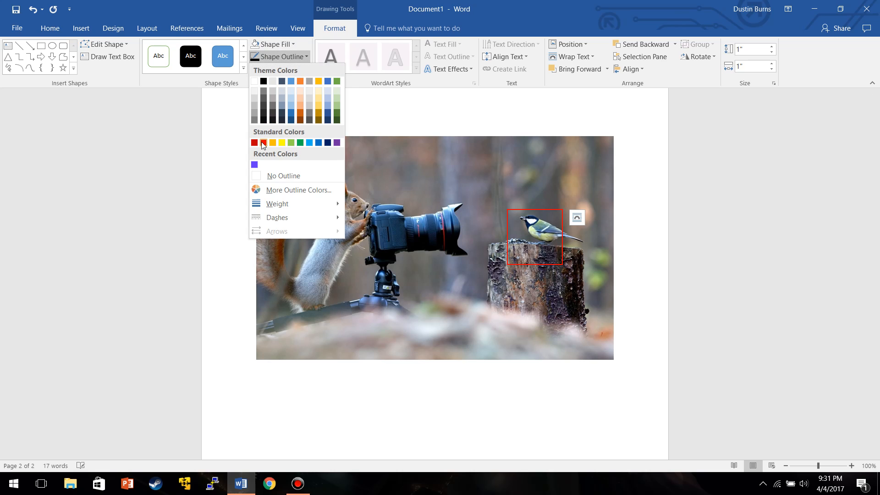
{"action": "left_click", "coordinate": [278, 153]}
{"action": "left_click_drag", "start_coordinate": [545, 262], "coordinate": [589, 257]}
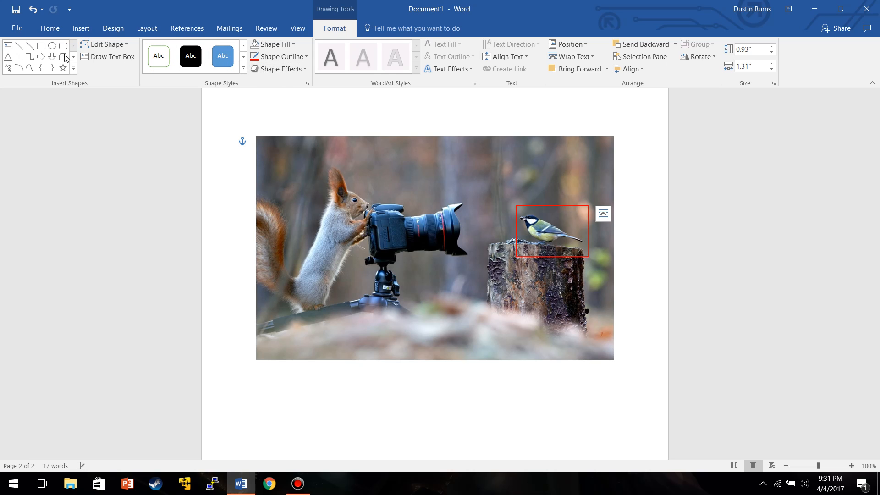
Draw a line from the picture's bottom edge up toward the rectangle and color it red.
{"action": "left_click", "coordinate": [30, 46]}
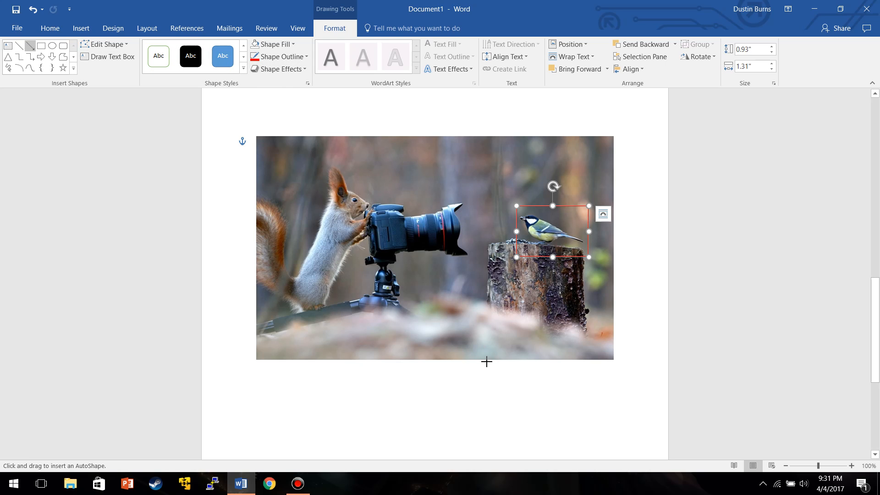
{"action": "left_click_drag", "start_coordinate": [485, 354], "coordinate": [515, 304]}
{"action": "left_click_drag", "start_coordinate": [526, 272], "coordinate": [527, 268]}
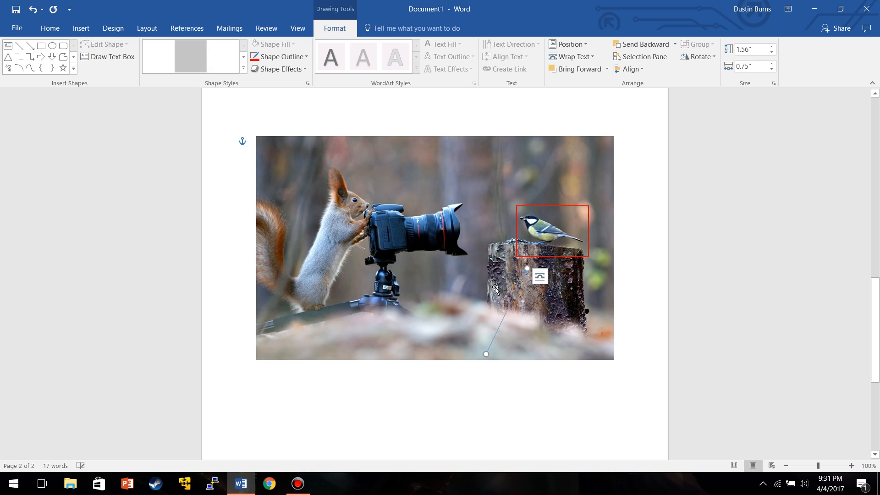
{"action": "left_click", "coordinate": [273, 59]}
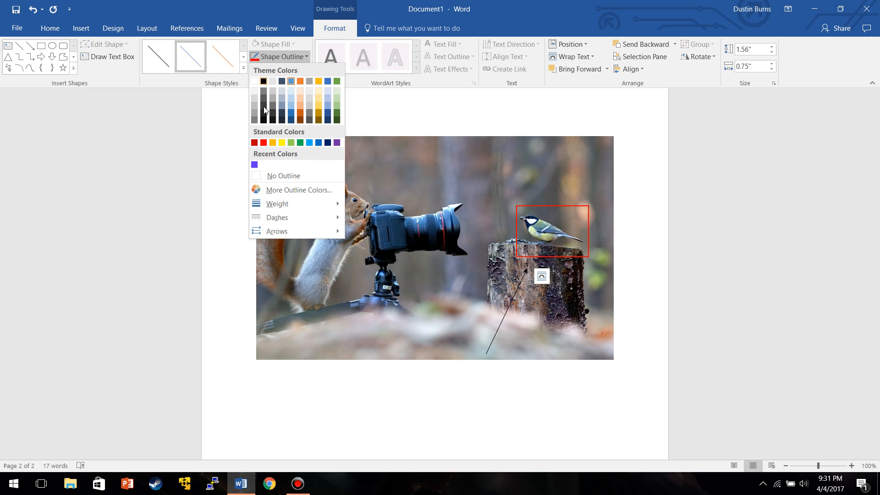
{"action": "left_click", "coordinate": [263, 141]}
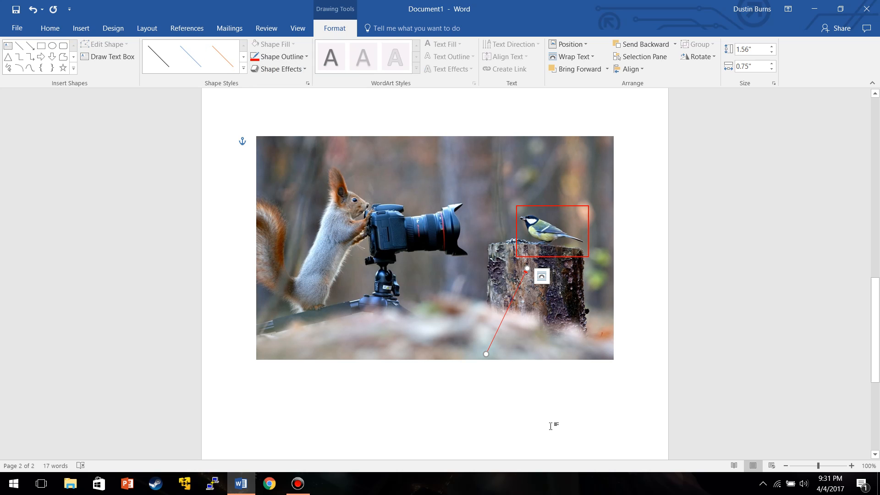
{"action": "left_click", "coordinate": [637, 357]}
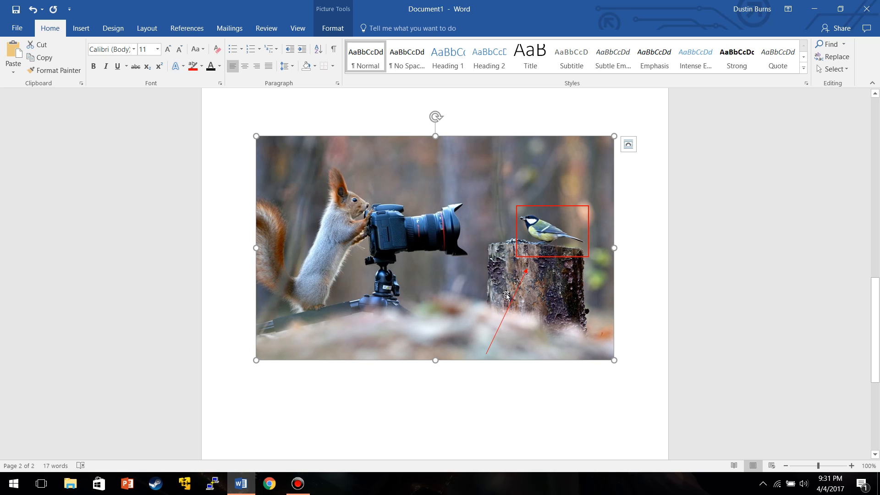
Delete the red rectangle, the red line and the picture.
{"action": "left_click", "coordinate": [537, 257]}
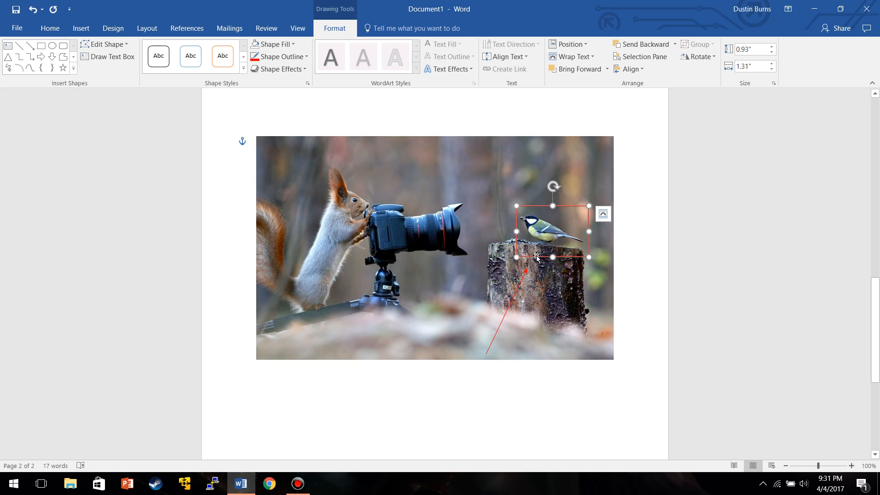
{"action": "key", "text": "Delete"}
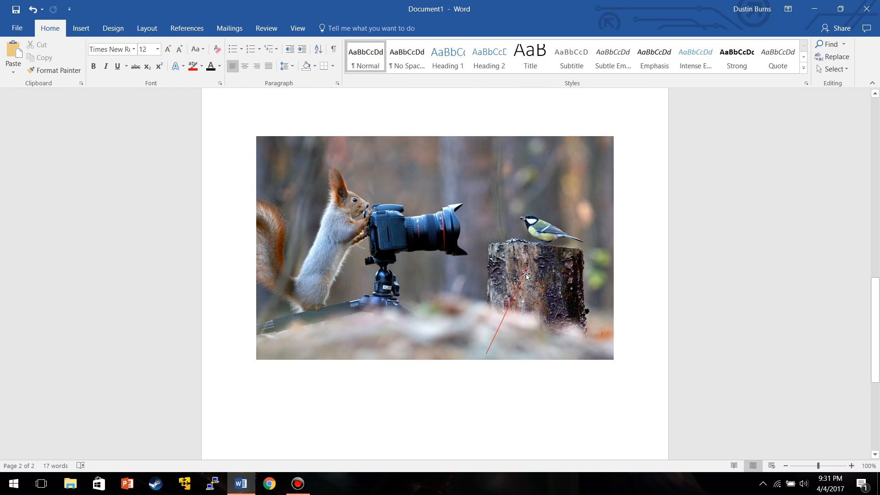
{"action": "left_click", "coordinate": [528, 275]}
{"action": "key", "text": "Delete"}
{"action": "left_click", "coordinate": [534, 274]}
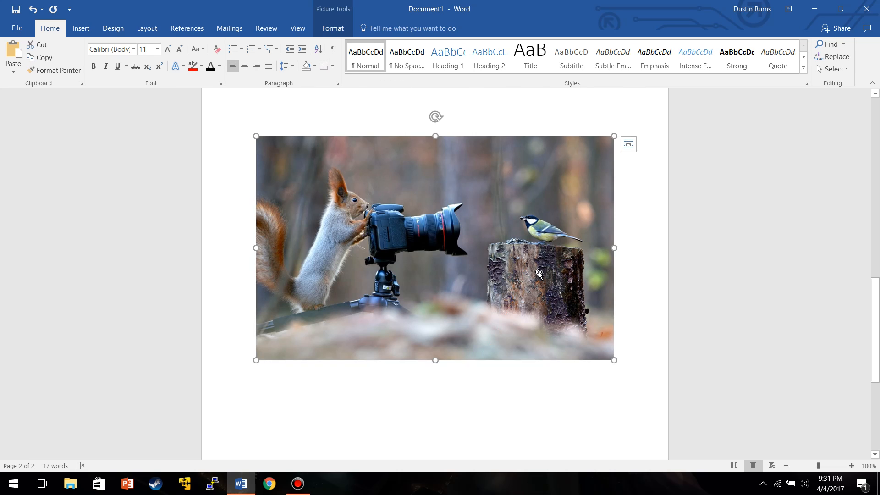
{"action": "key", "text": "Delete"}
Set the document's page margins to Narrow.
{"action": "scroll", "coordinate": [549, 276], "scroll_direction": "up", "scroll_amount": 5}
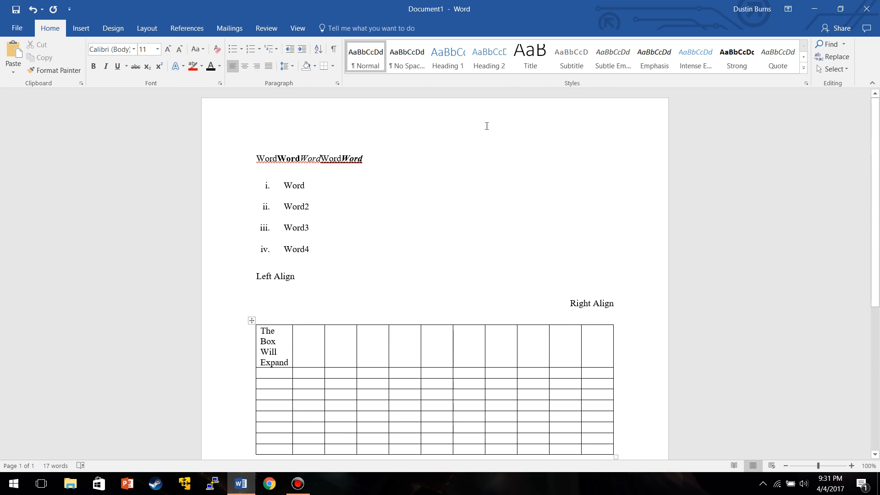
{"action": "left_click", "coordinate": [139, 31]}
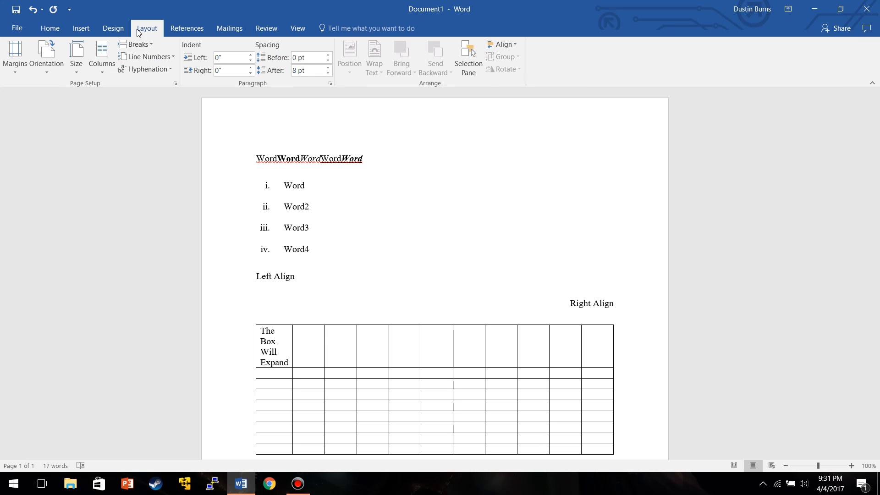
{"action": "left_click", "coordinate": [15, 57]}
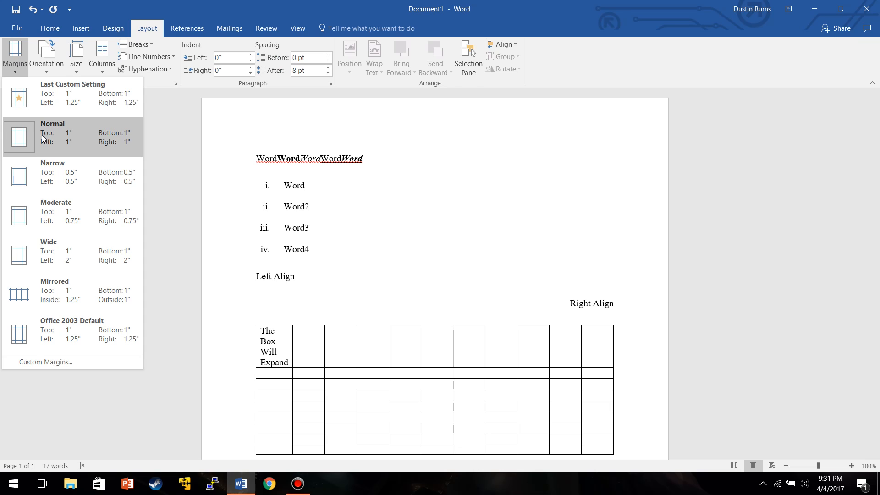
{"action": "scroll", "coordinate": [243, 147], "scroll_direction": "down", "scroll_amount": 3}
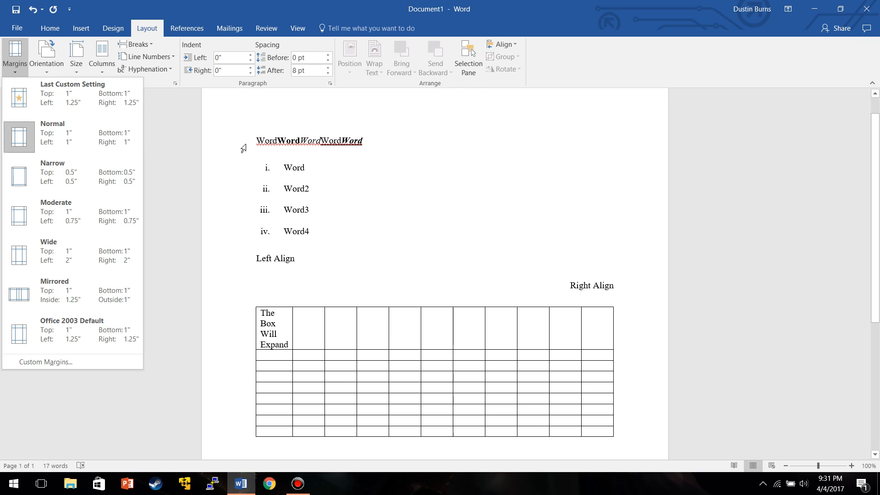
{"action": "scroll", "coordinate": [261, 140], "scroll_direction": "up", "scroll_amount": 3}
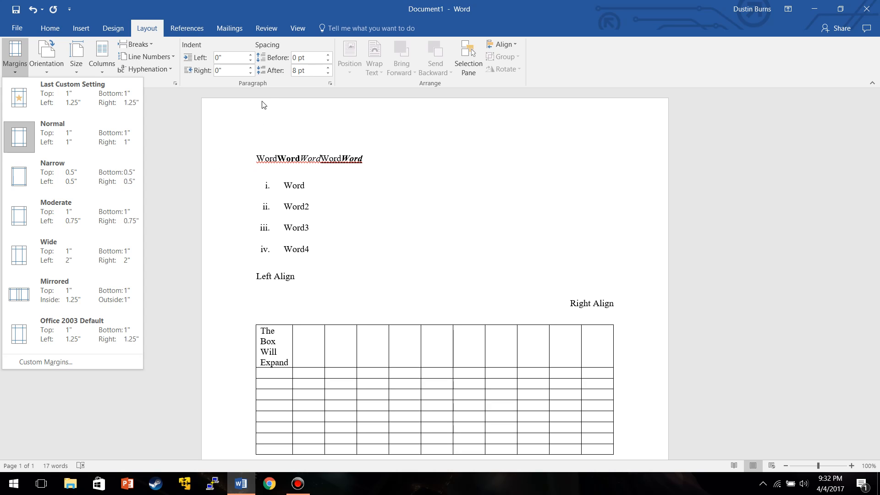
{"action": "scroll", "coordinate": [243, 156], "scroll_direction": "down", "scroll_amount": 3}
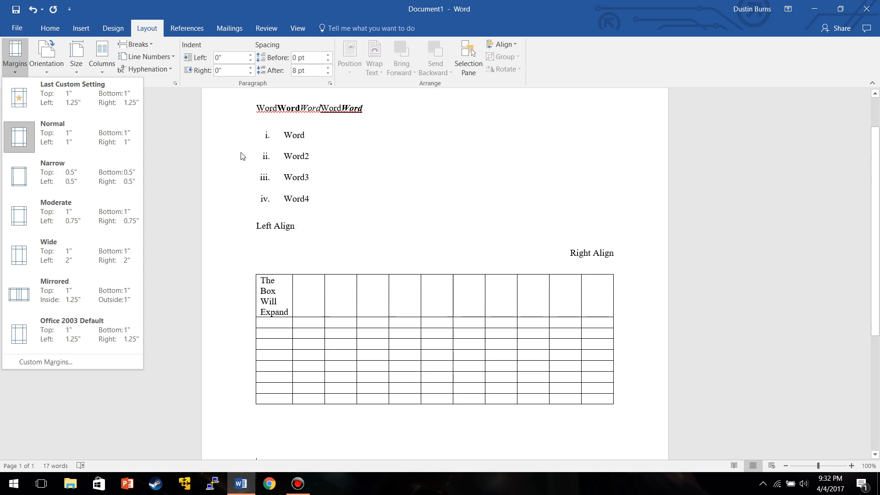
{"action": "left_click", "coordinate": [74, 180]}
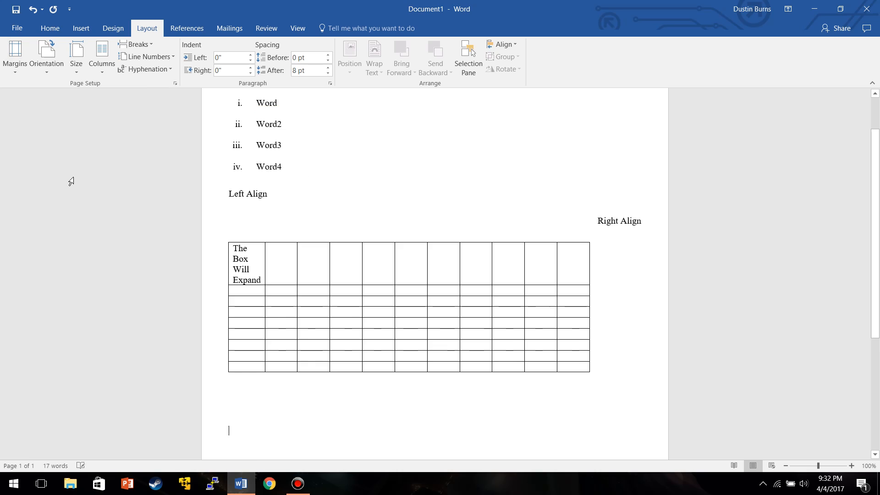
{"action": "scroll", "coordinate": [284, 206], "scroll_direction": "down", "scroll_amount": 1}
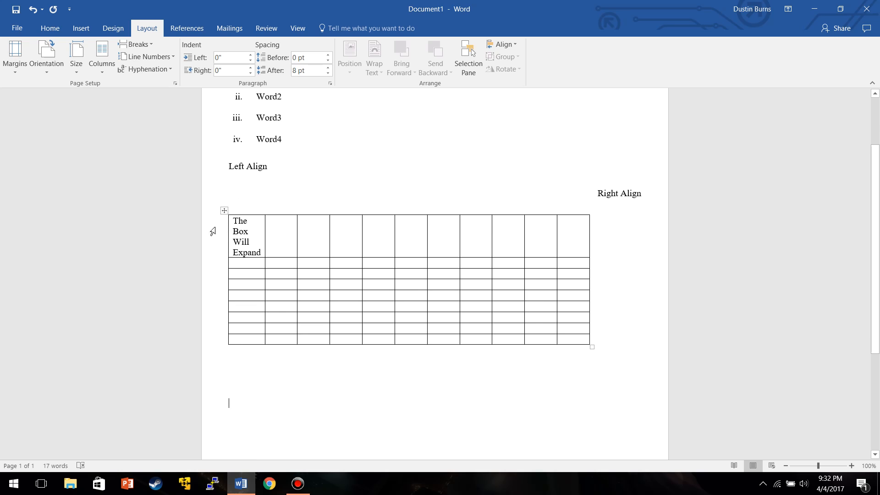
{"action": "scroll", "coordinate": [234, 214], "scroll_direction": "up", "scroll_amount": 3}
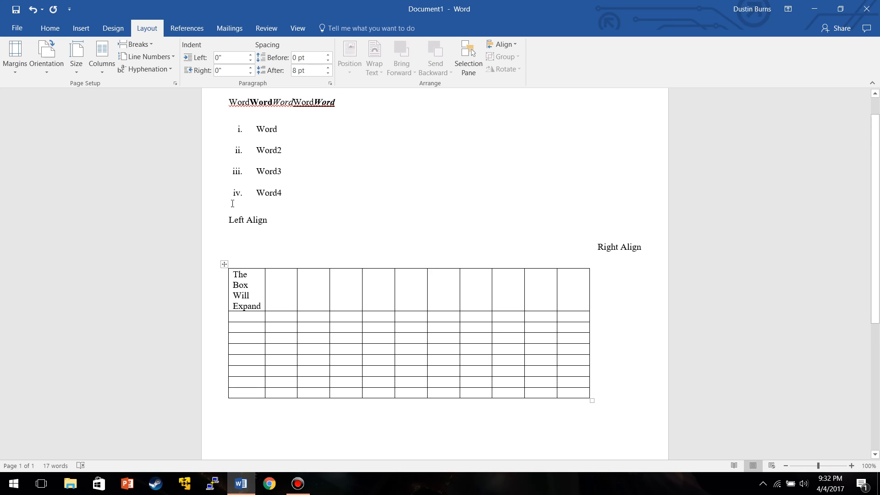
Inspect the custom margin values in the Page Setup dialog and close it without changes.
{"action": "left_click", "coordinate": [12, 53]}
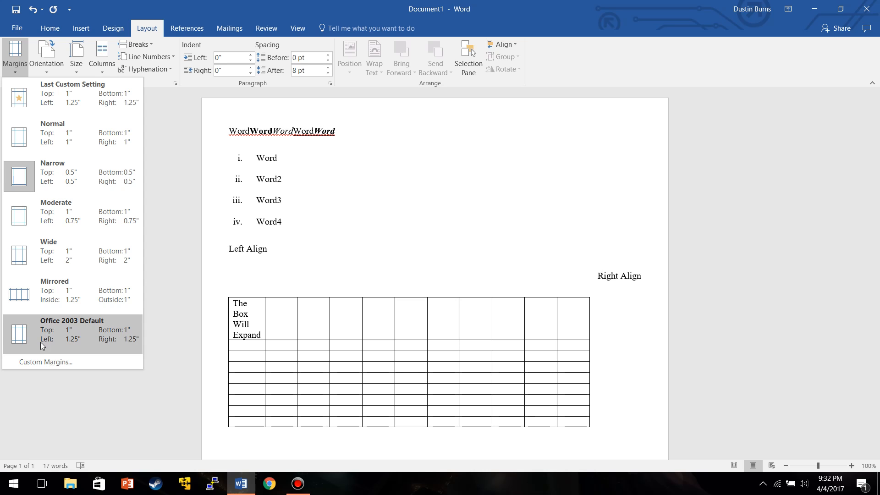
{"action": "left_click", "coordinate": [36, 363]}
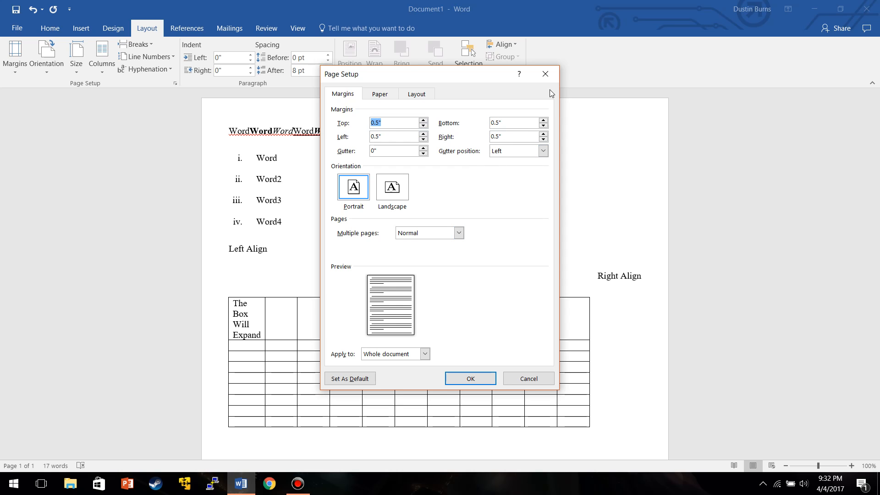
{"action": "left_click", "coordinate": [554, 74]}
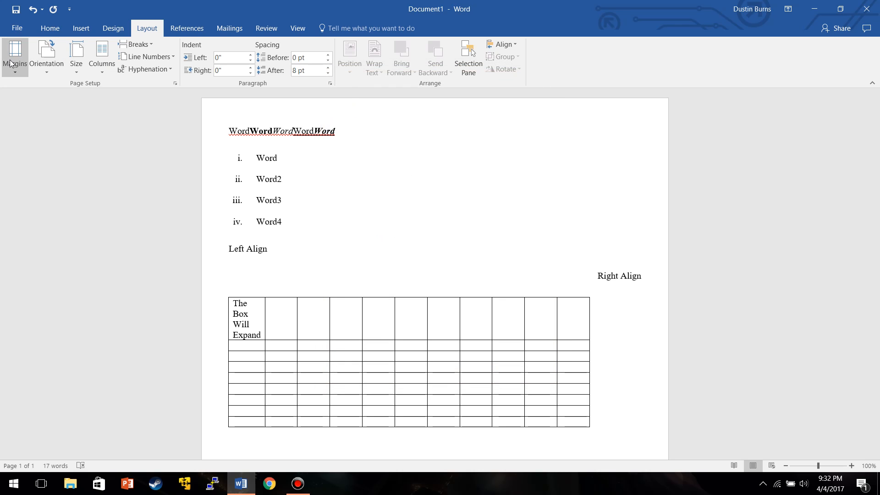
Apply the Last Custom Setting page margins (1" top and bottom, 1.25" left and right).
{"action": "left_click", "coordinate": [10, 63]}
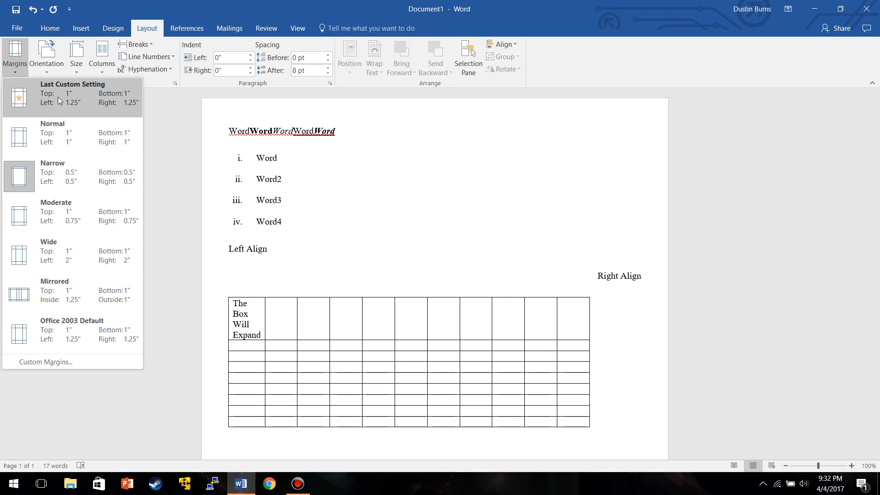
{"action": "left_click", "coordinate": [110, 106]}
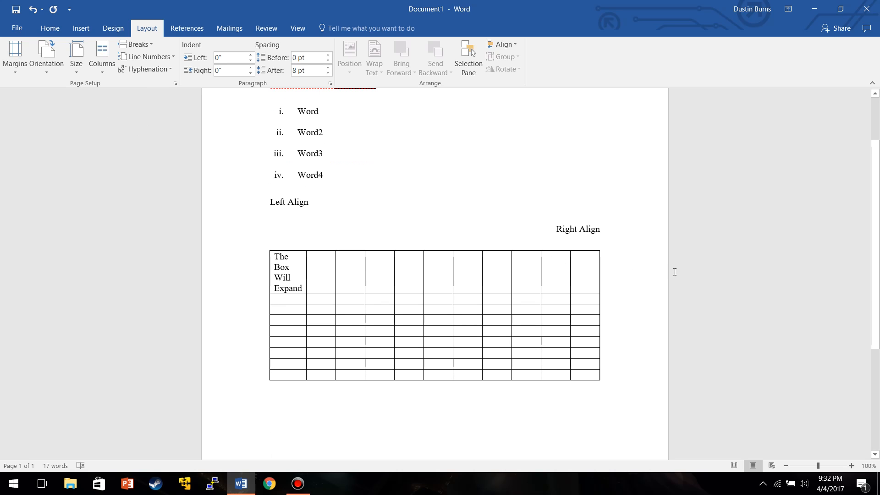
{"action": "scroll", "coordinate": [302, 224], "scroll_direction": "up", "scroll_amount": 2}
{"action": "scroll", "coordinate": [302, 224], "scroll_direction": "up", "scroll_amount": 1}
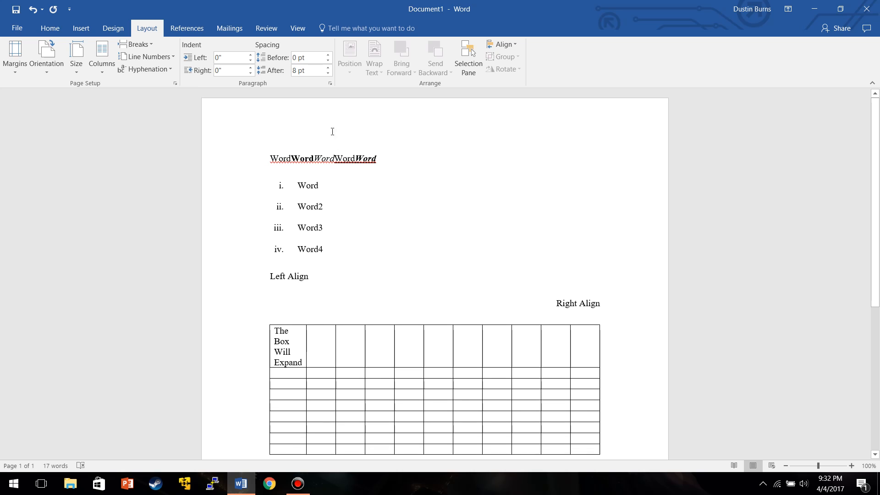
{"action": "scroll", "coordinate": [347, 262], "scroll_direction": "down", "scroll_amount": 4}
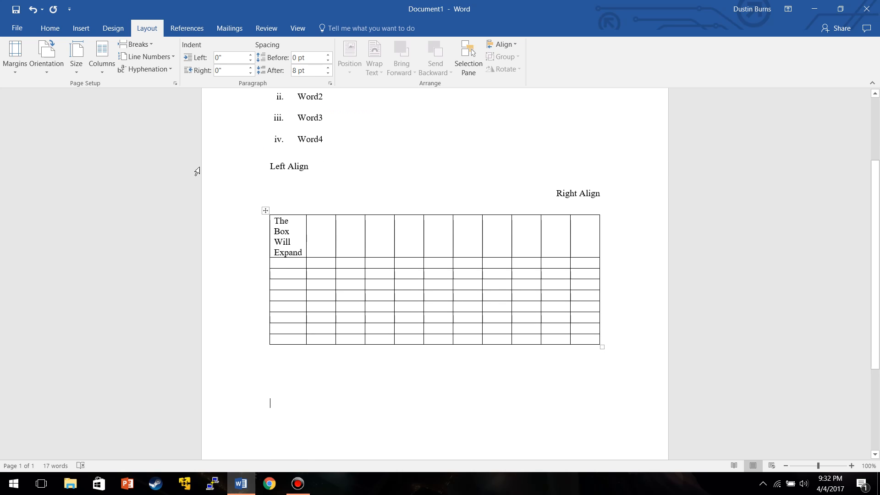
Set the document's page margins to Normal (1" on all sides).
{"action": "left_click", "coordinate": [8, 51]}
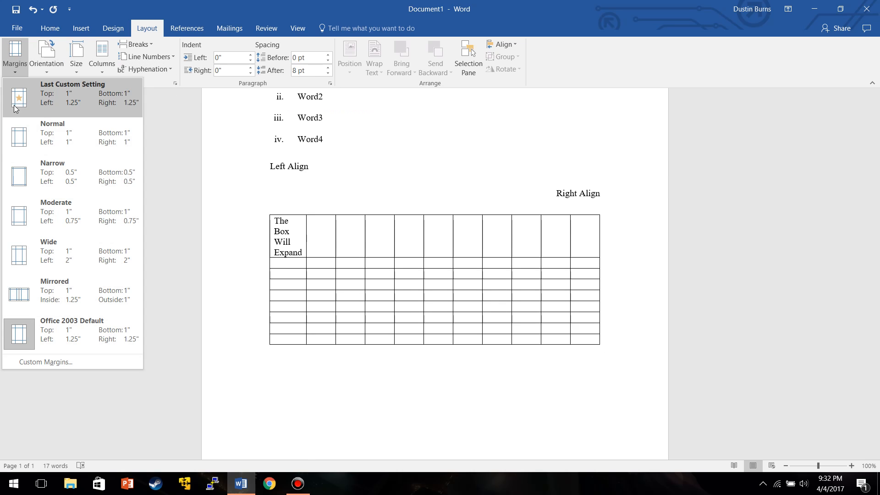
{"action": "left_click", "coordinate": [20, 137]}
{"action": "scroll", "coordinate": [383, 177], "scroll_direction": "up", "scroll_amount": 4}
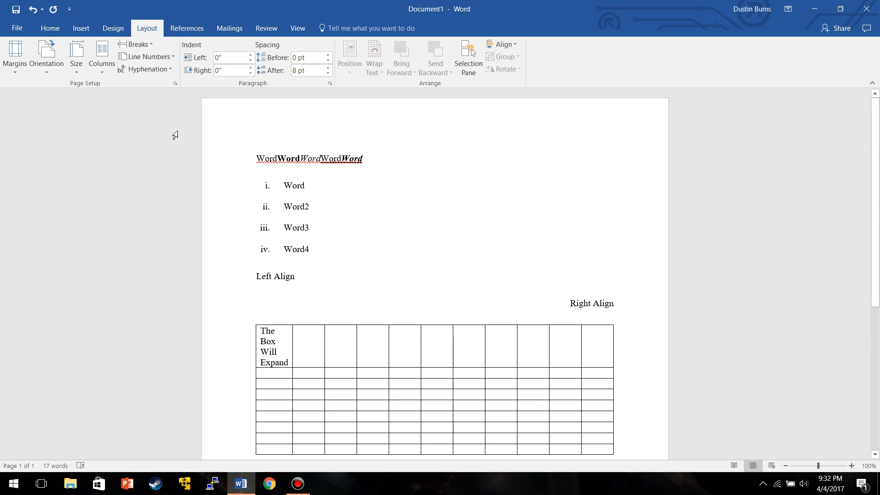
Start saving the document, dismissing the OneDrive sign-in and choosing to browse for a location.
{"action": "left_click", "coordinate": [19, 28]}
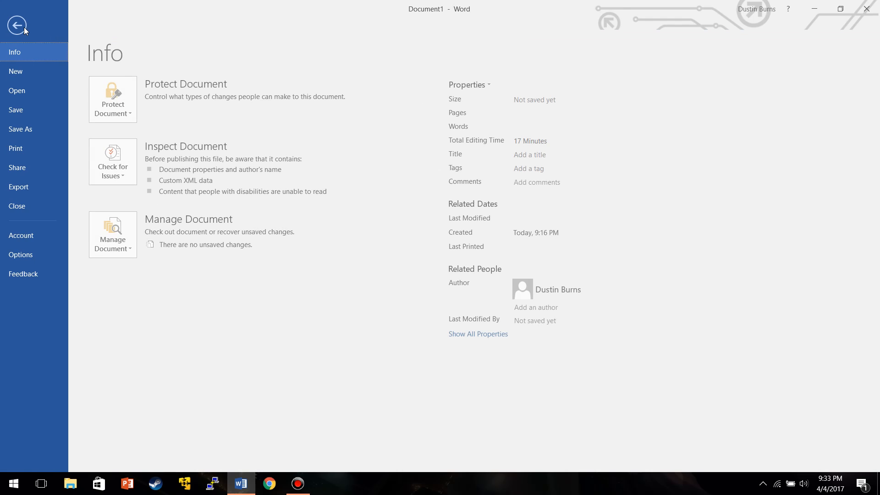
{"action": "left_click", "coordinate": [24, 128]}
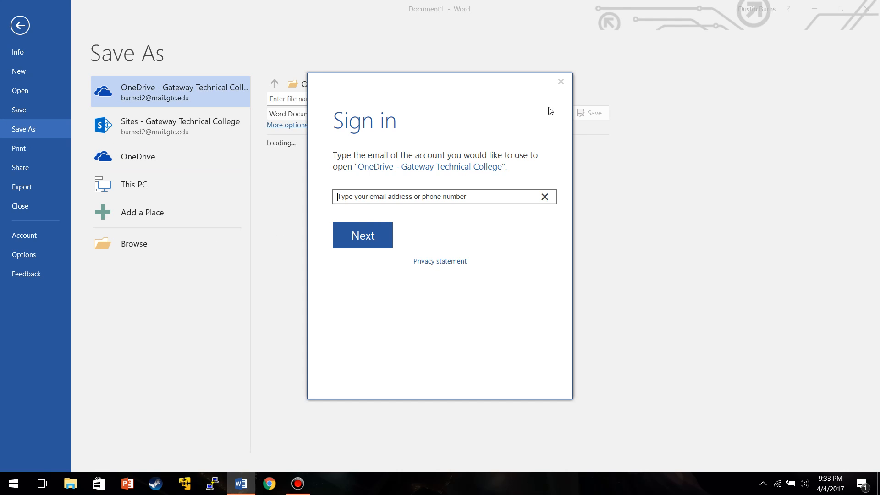
{"action": "left_click", "coordinate": [560, 82]}
{"action": "left_click", "coordinate": [560, 82]}
{"action": "left_click", "coordinate": [141, 246]}
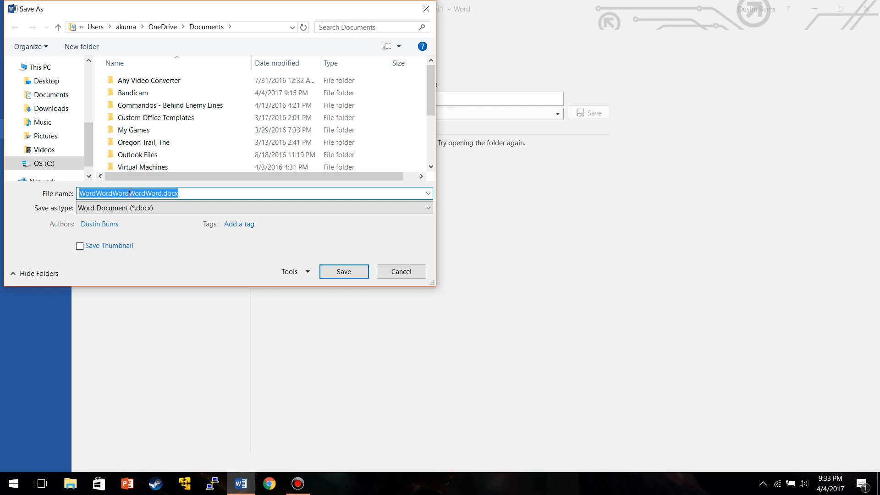
Save the document as Example3.docx in the Documents folder.
{"action": "left_click", "coordinate": [162, 194]}
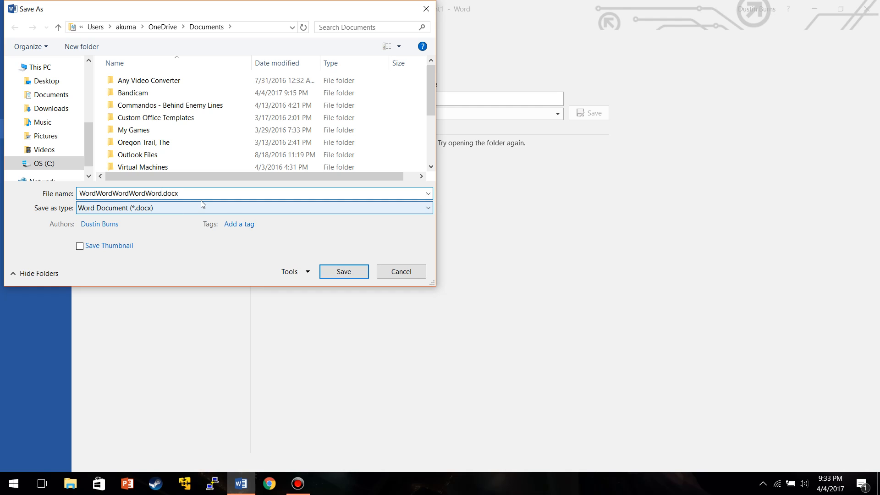
{"action": "key", "text": "BackSpace"}
{"action": "key", "text": "BackSpace"}
{"action": "key", "text": "BackSpace"}
{"action": "key", "text": "BackSpace"}
{"action": "key", "text": "BackSpace"}
{"action": "key", "text": "BackSpace"}
{"action": "key", "text": "BackSpace"}
{"action": "key", "text": "BackSpace"}
{"action": "key", "text": "BackSpace"}
{"action": "key", "text": "BackSpace"}
{"action": "key", "text": "BackSpace"}
{"action": "key", "text": "BackSpace"}
{"action": "key", "text": "BackSpace"}
{"action": "key", "text": "BackSpace"}
{"action": "key", "text": "BackSpace"}
{"action": "key", "text": "BackSpace"}
{"action": "key", "text": "BackSpace"}
{"action": "key", "text": "BackSpace"}
{"action": "key", "text": "BackSpace"}
{"action": "key", "text": "BackSpace"}
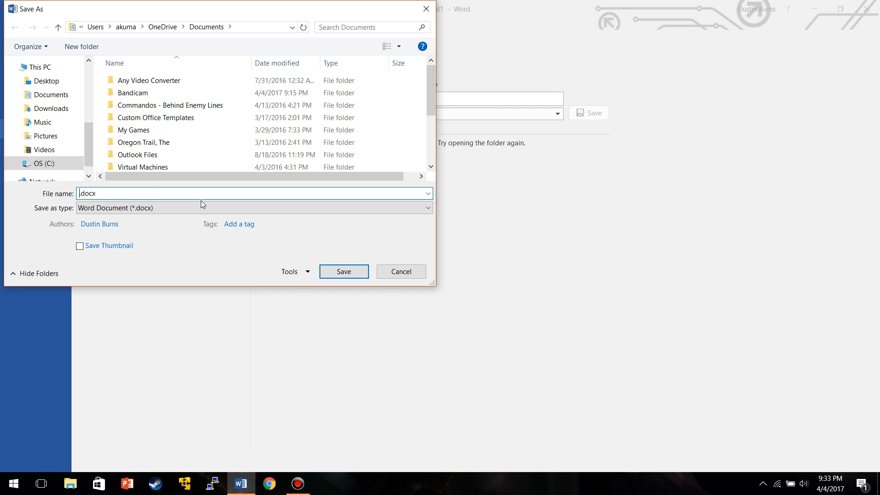
{"action": "type", "text": "Example3"}
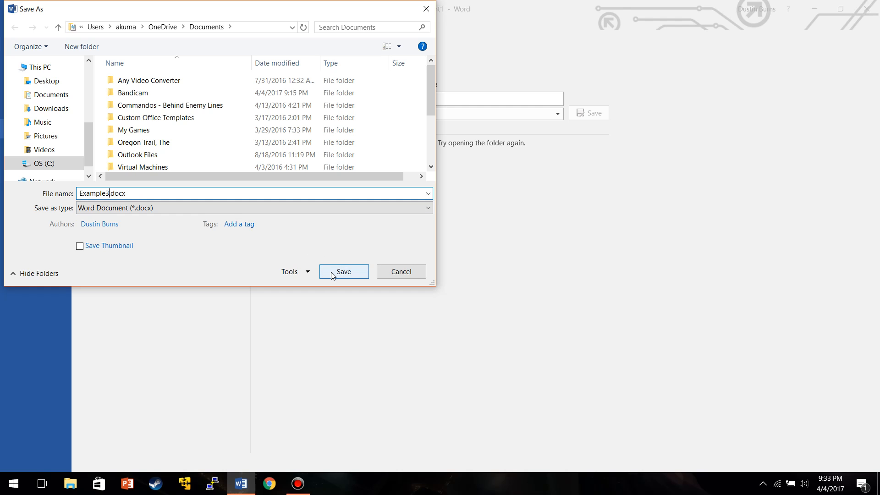
{"action": "left_click", "coordinate": [42, 94]}
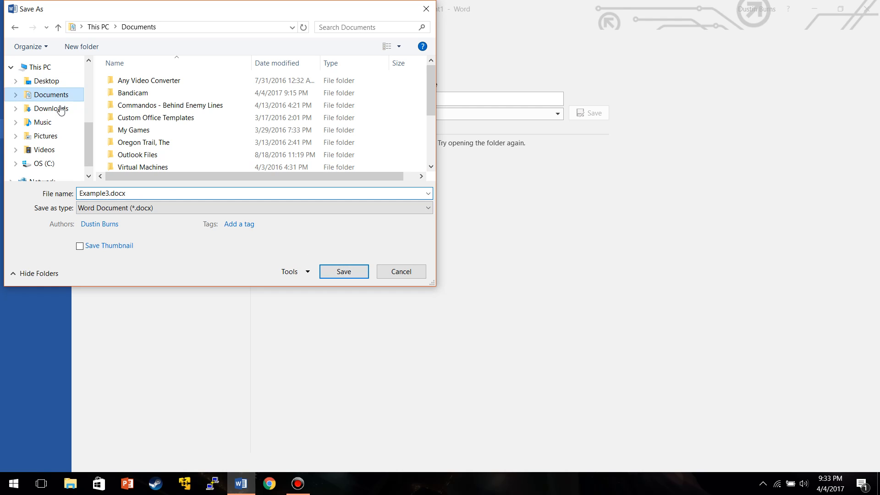
{"action": "left_click", "coordinate": [343, 272]}
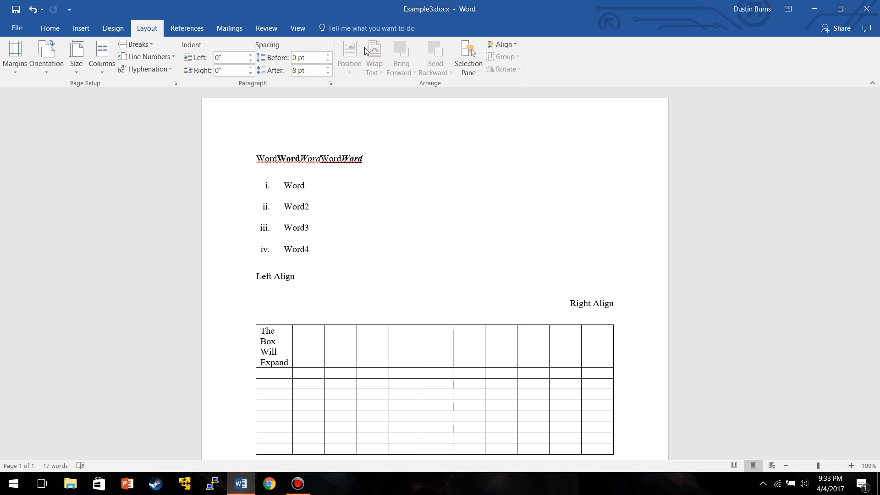
{"action": "scroll", "coordinate": [87, 72], "scroll_direction": "down", "scroll_amount": 1}
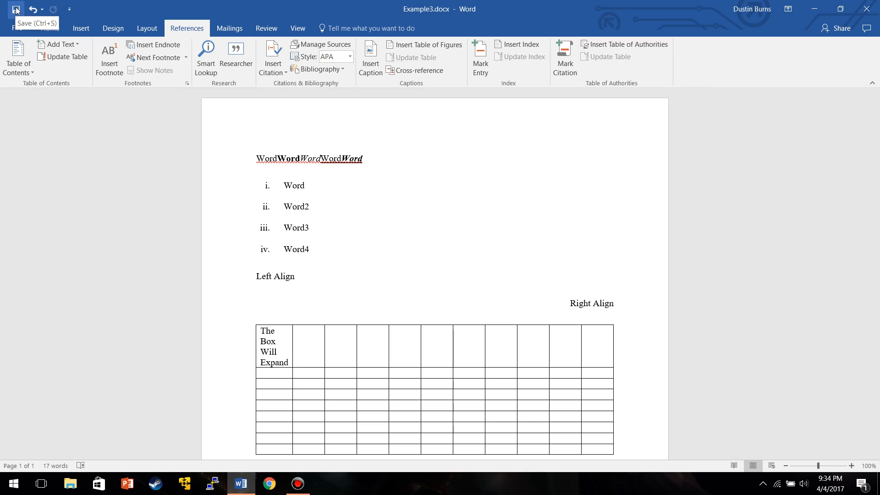
{"action": "scroll", "coordinate": [108, 141], "scroll_direction": "down", "scroll_amount": 2}
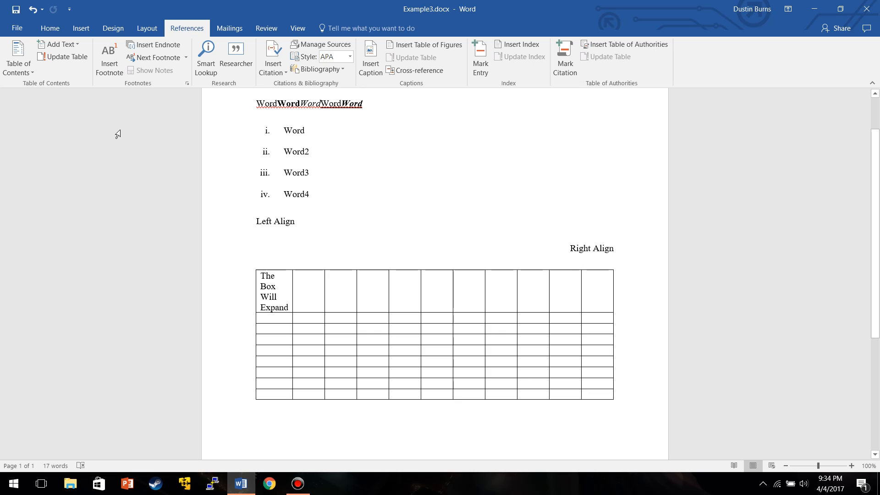
{"action": "scroll", "coordinate": [118, 134], "scroll_direction": "up", "scroll_amount": 2}
{"action": "scroll", "coordinate": [367, 173], "scroll_direction": "down", "scroll_amount": 2}
{"action": "scroll", "coordinate": [367, 174], "scroll_direction": "down", "scroll_amount": 3}
{"action": "scroll", "coordinate": [414, 295], "scroll_direction": "up", "scroll_amount": 5}
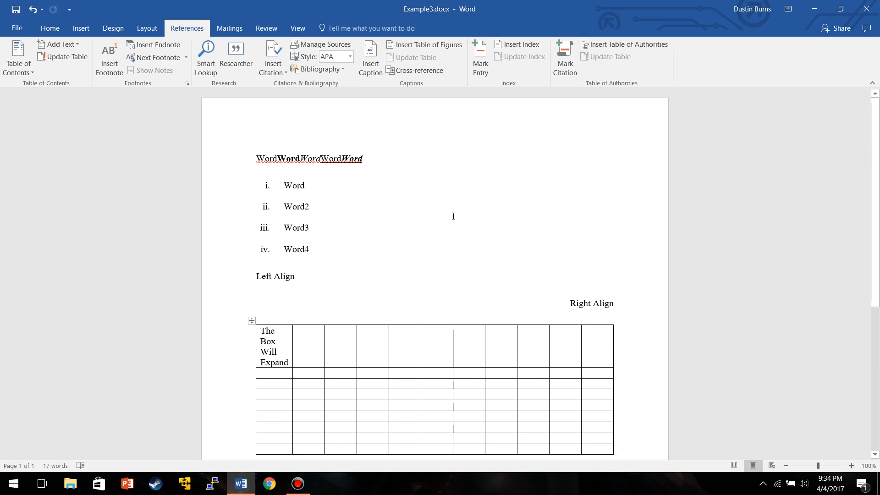